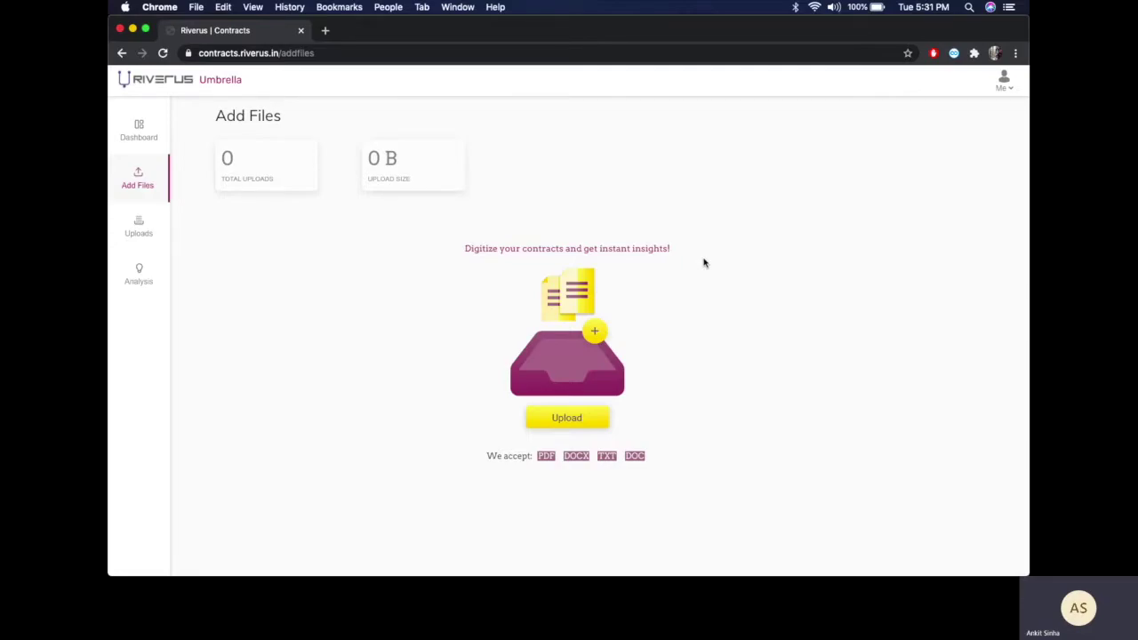
# Upload KTHighTech_ConsultingAgreement.pdf and the Loan-agreement contract PDF from the For Demo folder.
pyautogui.click(580, 420)
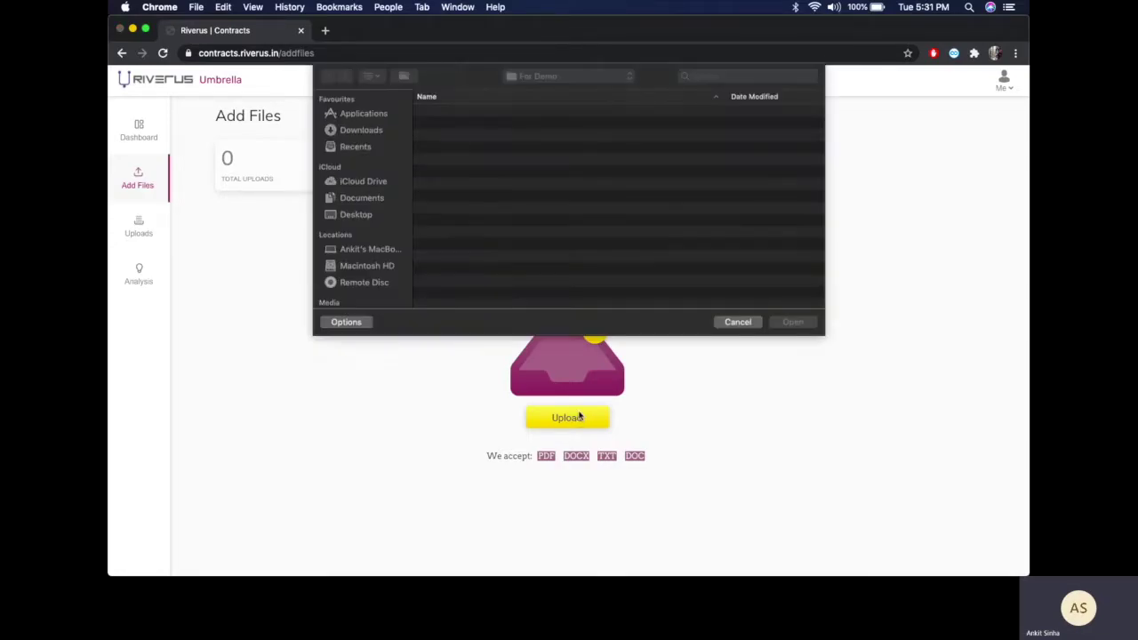
pyautogui.scroll(-10, 540, 213)
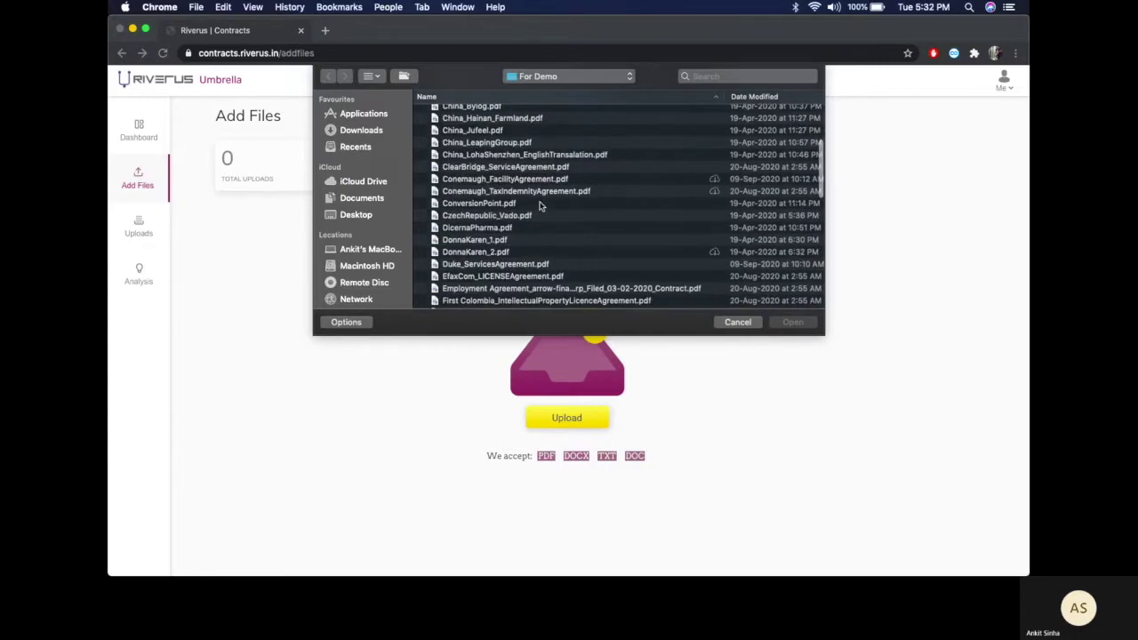
pyautogui.scroll(-10, 540, 206)
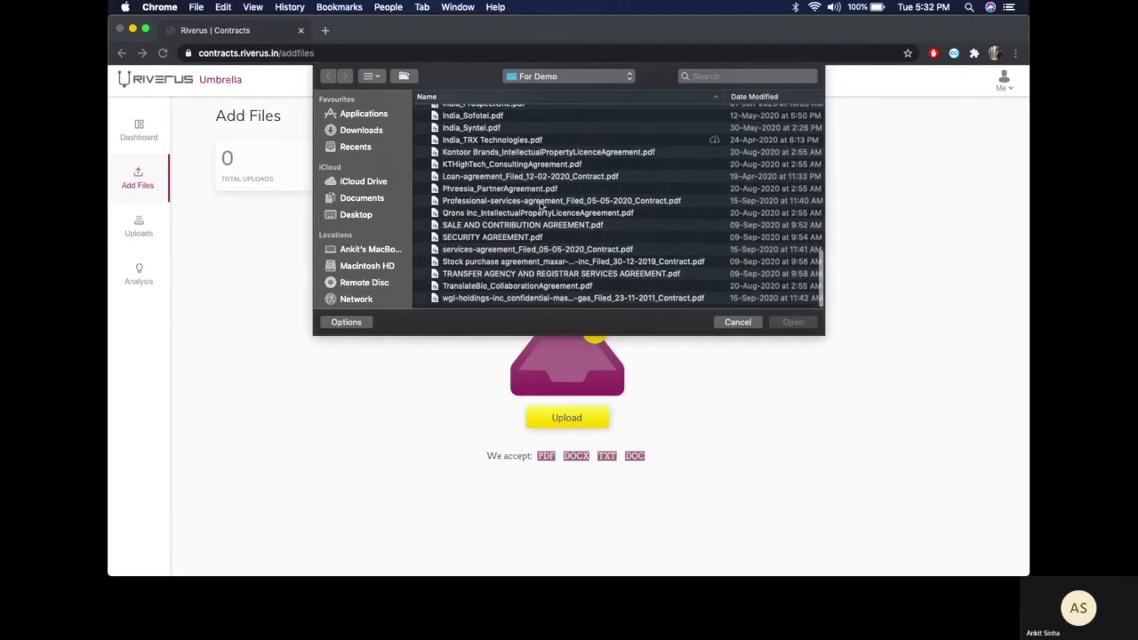
pyautogui.click(503, 168)
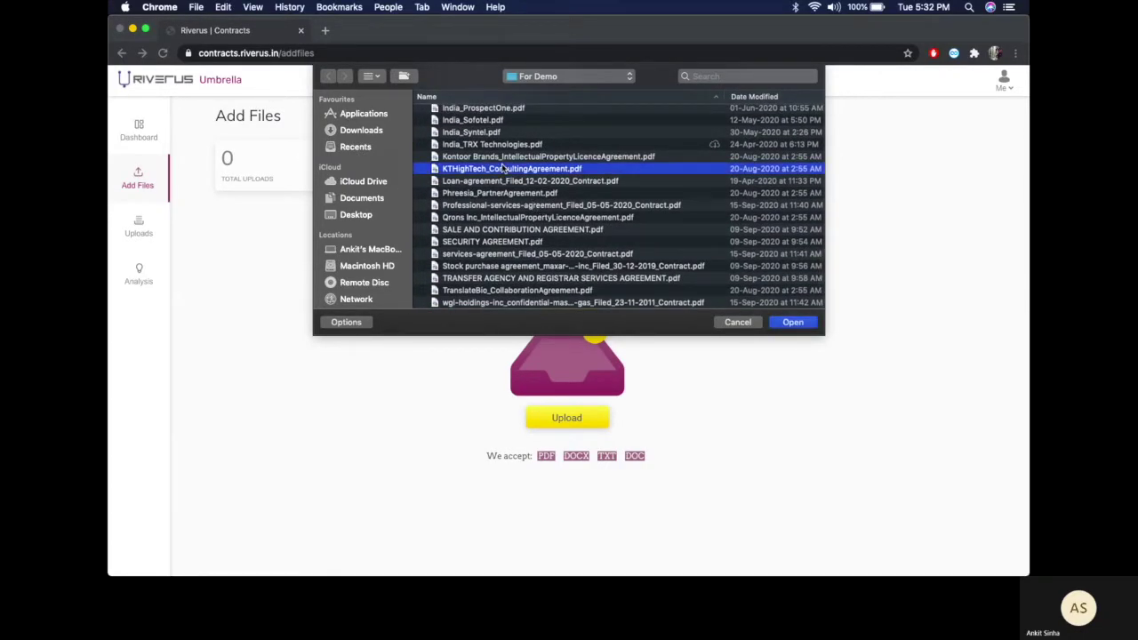
pyautogui.keyDown('shift'); pyautogui.click(503, 180); pyautogui.keyUp('shift')
pyautogui.click(811, 321)
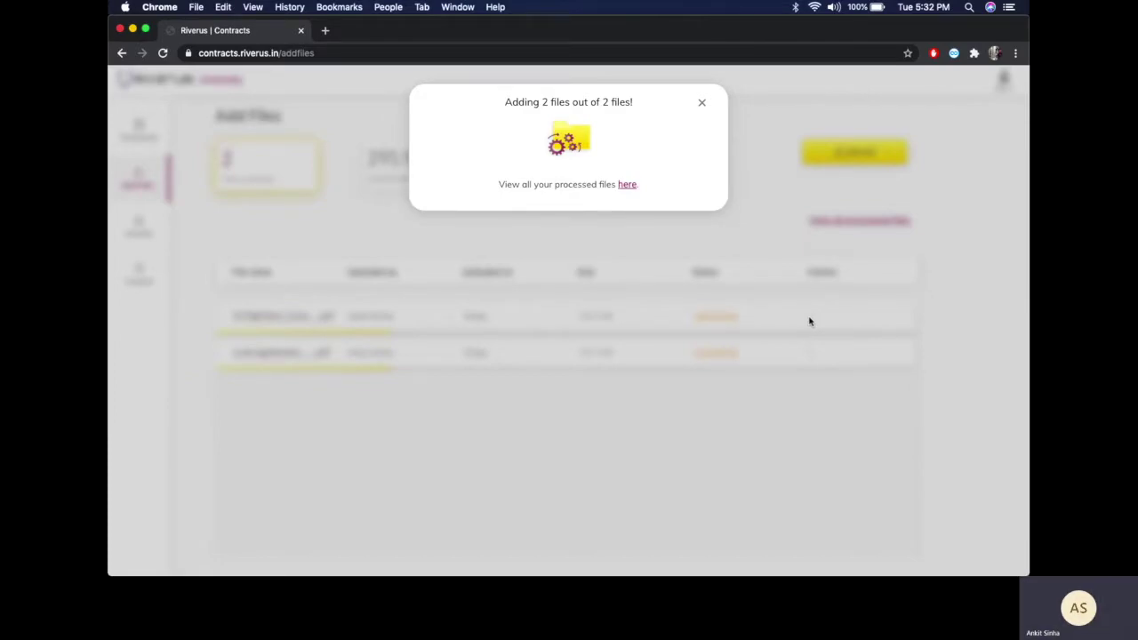
# Close the 'Adding 2 files' popup while both contracts (164.5 KB and 127.4 KB) process.
pyautogui.click(700, 104)
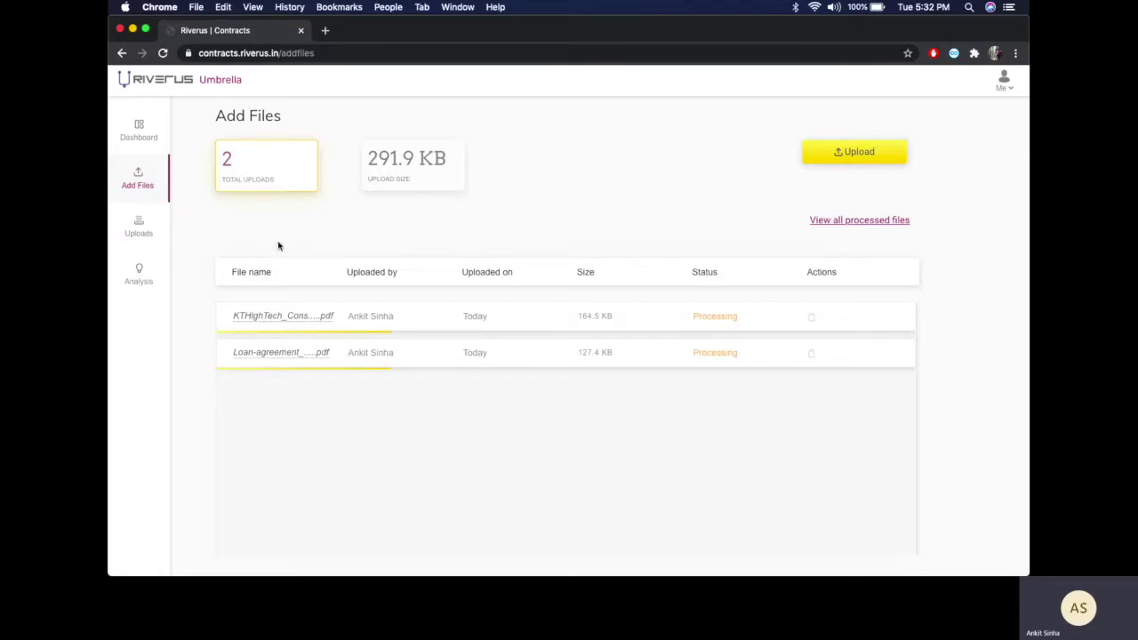
# Open the Dashboard and review the 369 uploads by contract type, jurisdiction and uploader.
pyautogui.click(139, 129)
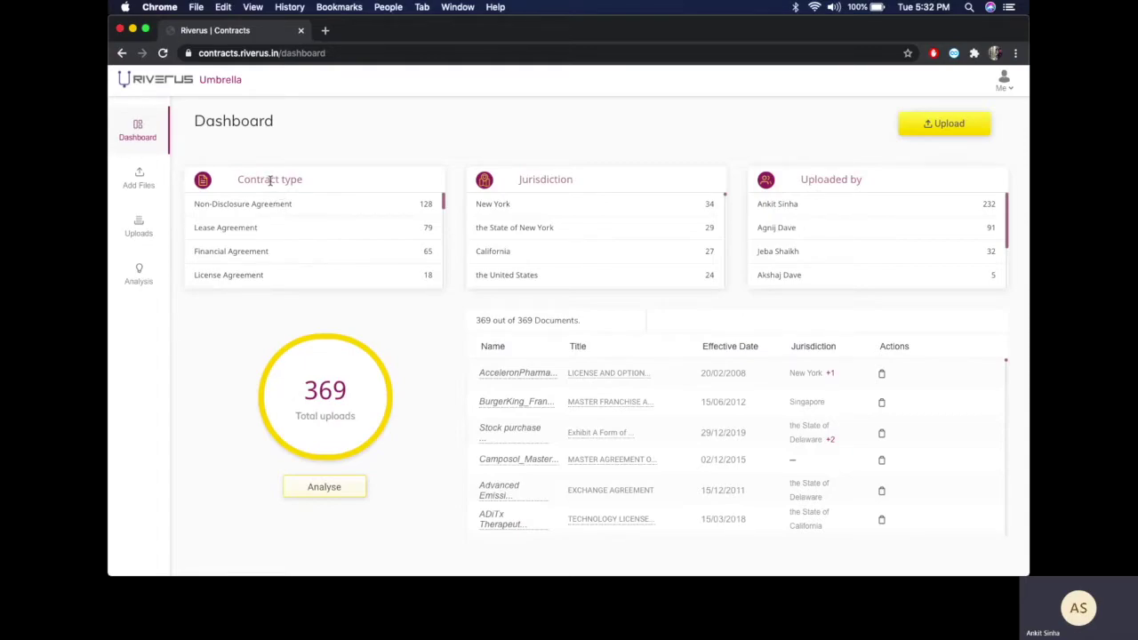
pyautogui.tripleClick(270, 181)
pyautogui.doubleClick(539, 178)
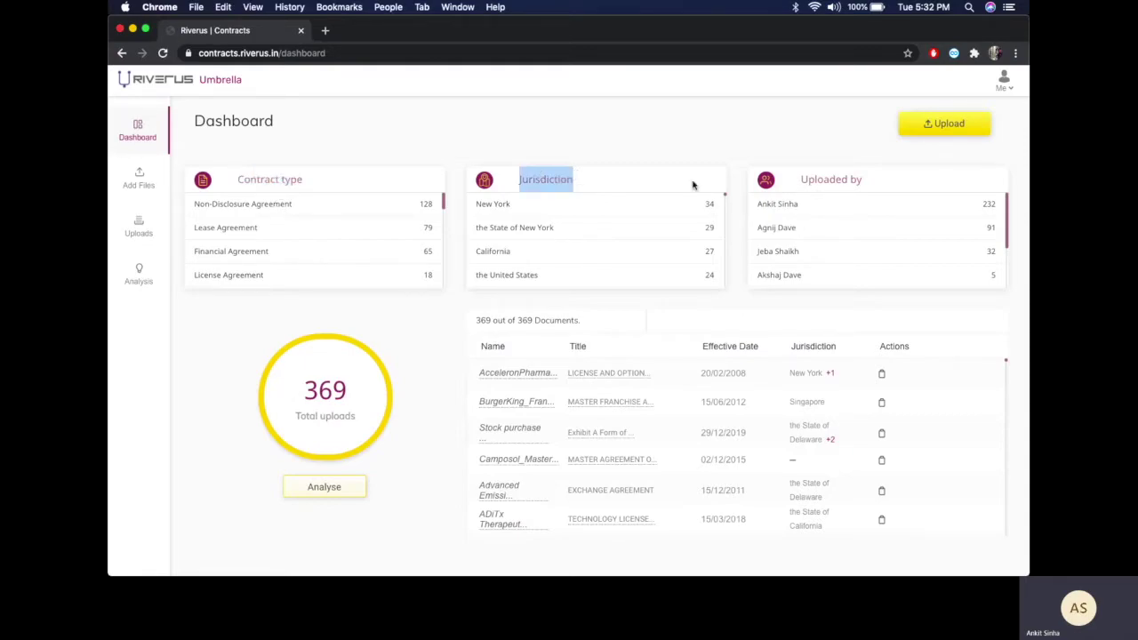
pyautogui.doubleClick(823, 180)
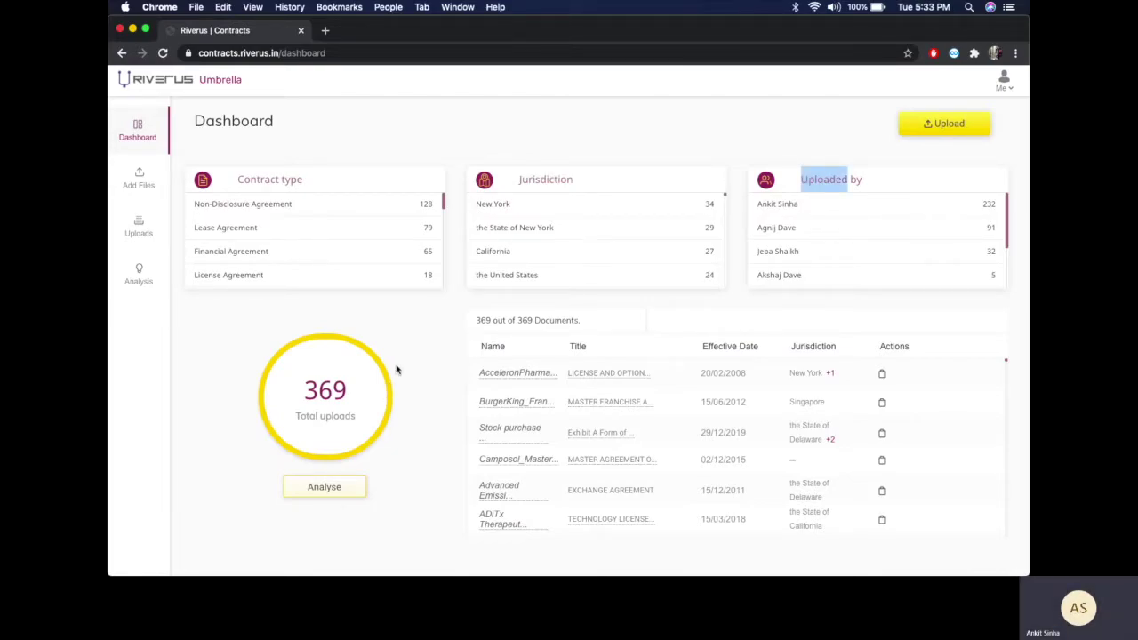
pyautogui.click(400, 331)
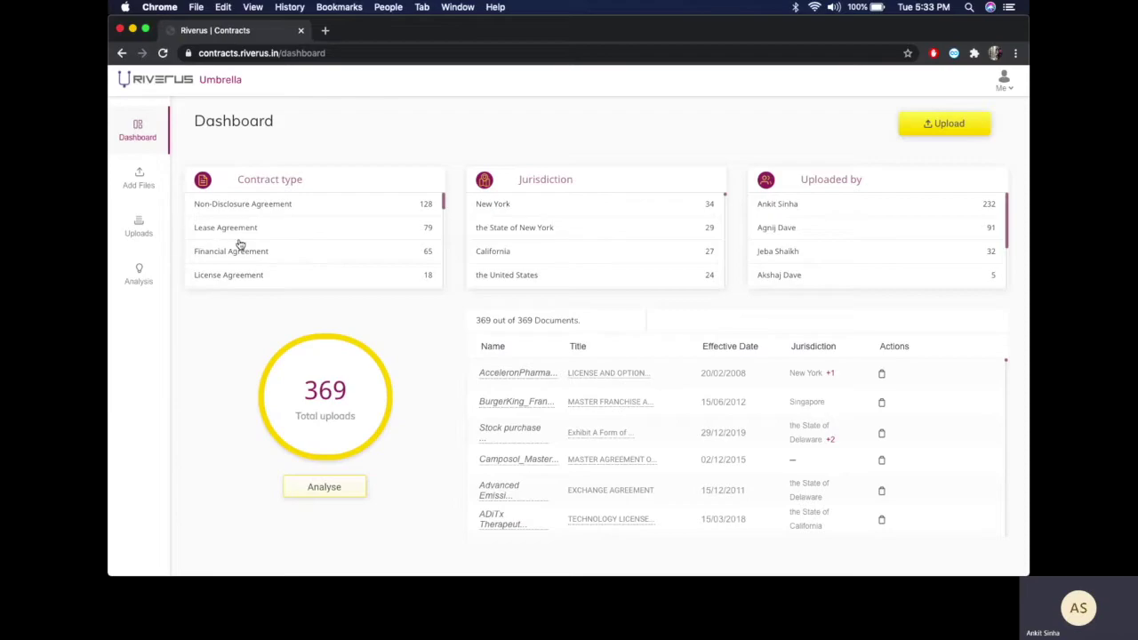
pyautogui.scroll(-3, 322, 249)
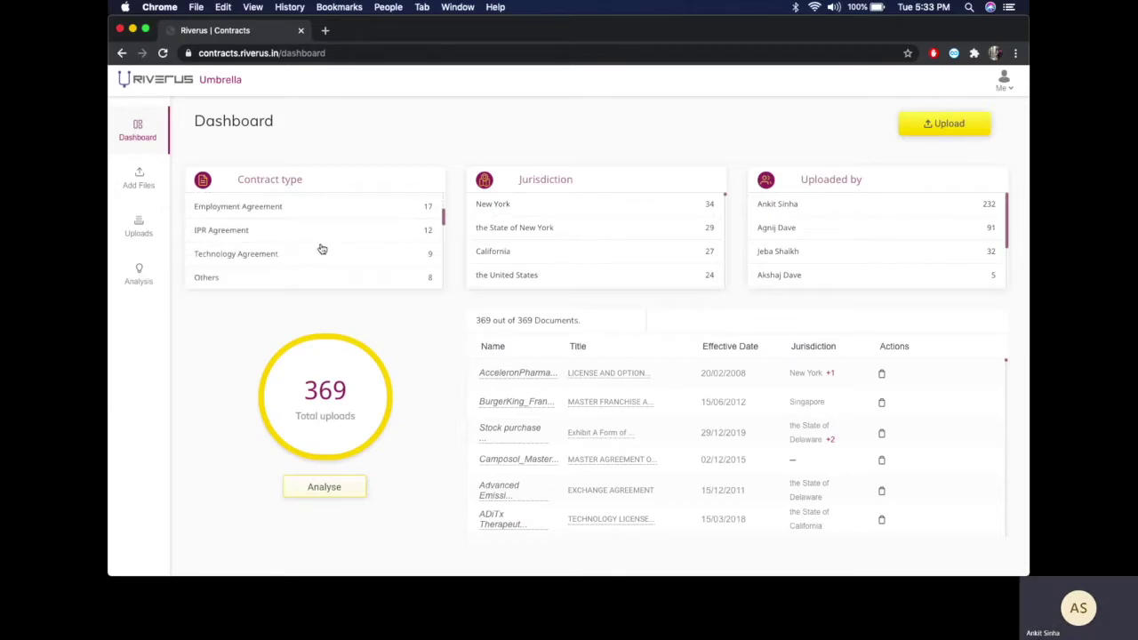
pyautogui.scroll(-1, 322, 249)
pyautogui.scroll(5, 320, 247)
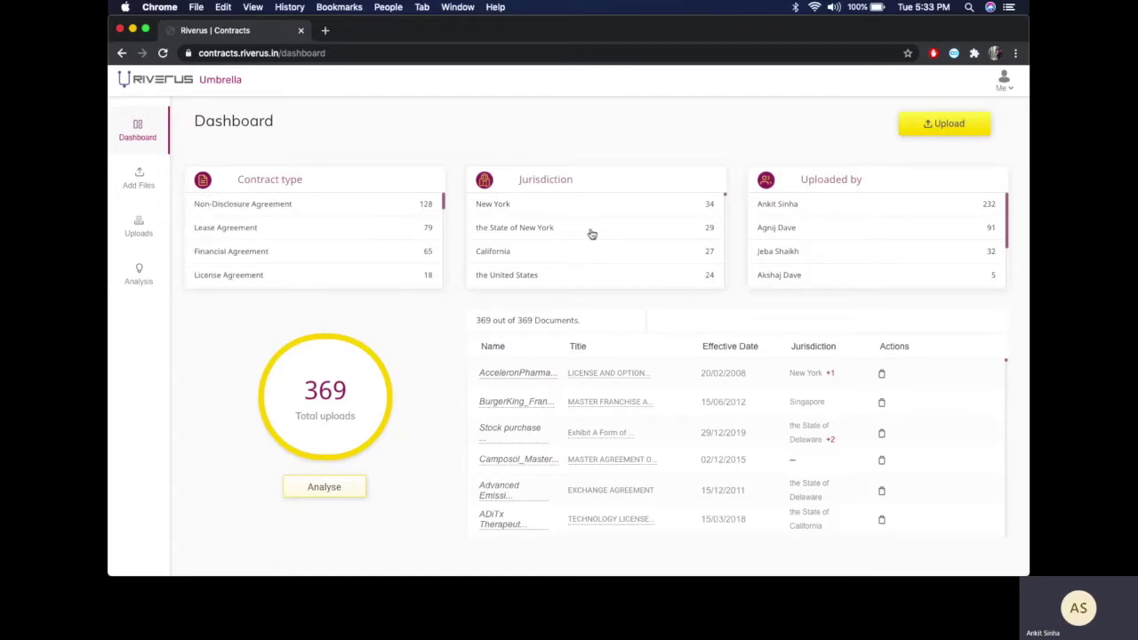
pyautogui.scroll(-2, 592, 234)
pyautogui.scroll(3, 590, 234)
pyautogui.scroll(-1, 817, 242)
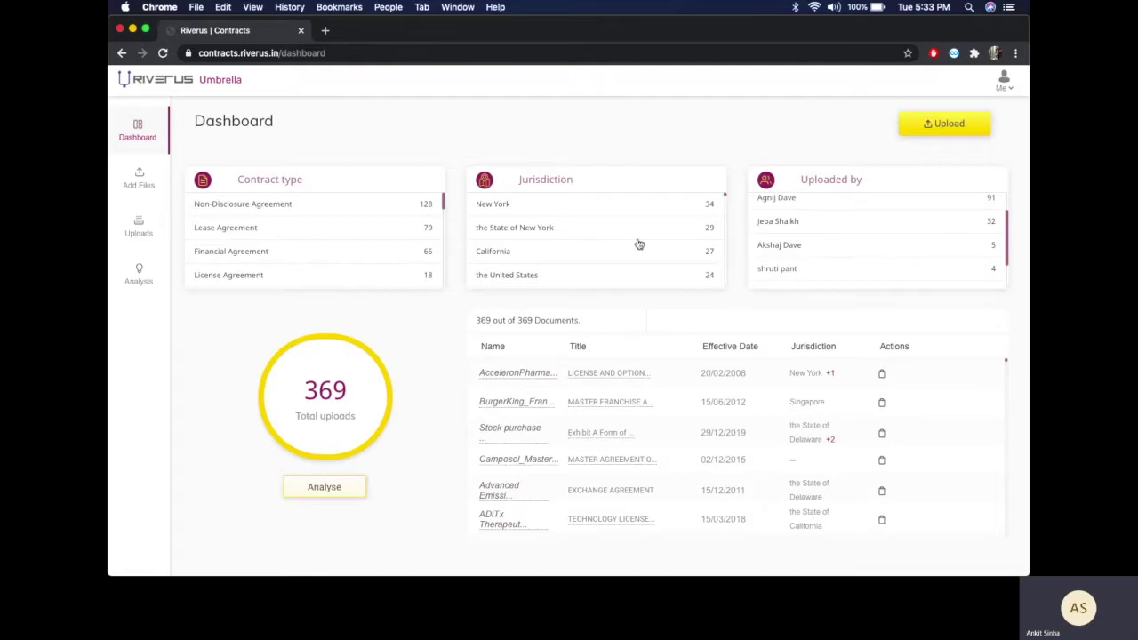
# Filter the dashboard to Lease Agreement contracts under California jurisdiction, leaving 12 documents.
pyautogui.click(284, 230)
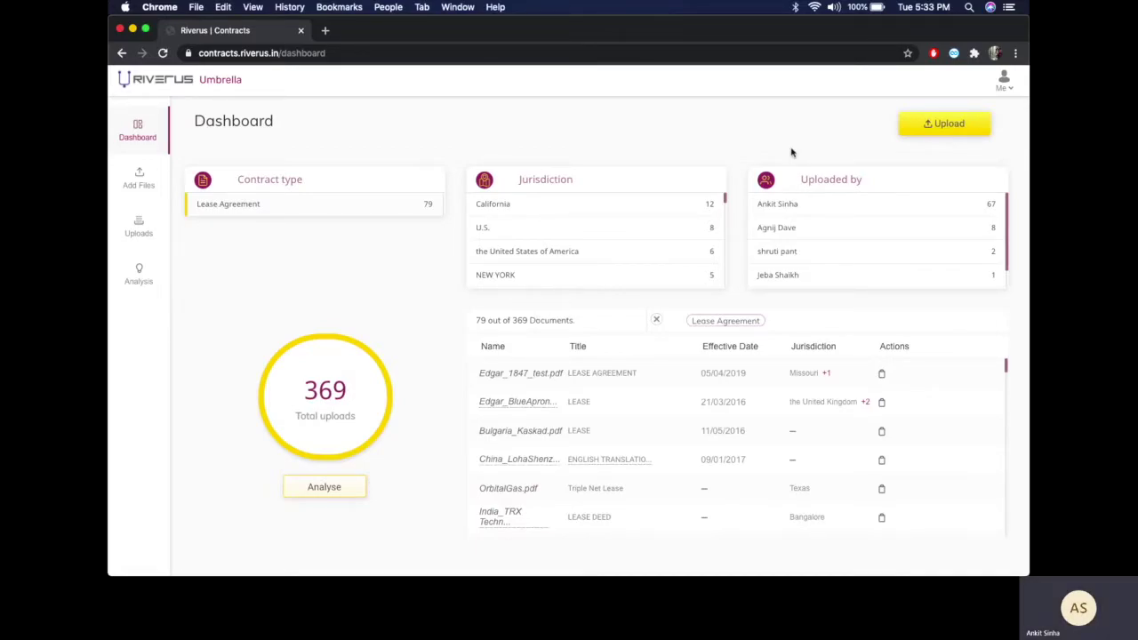
pyautogui.click(534, 210)
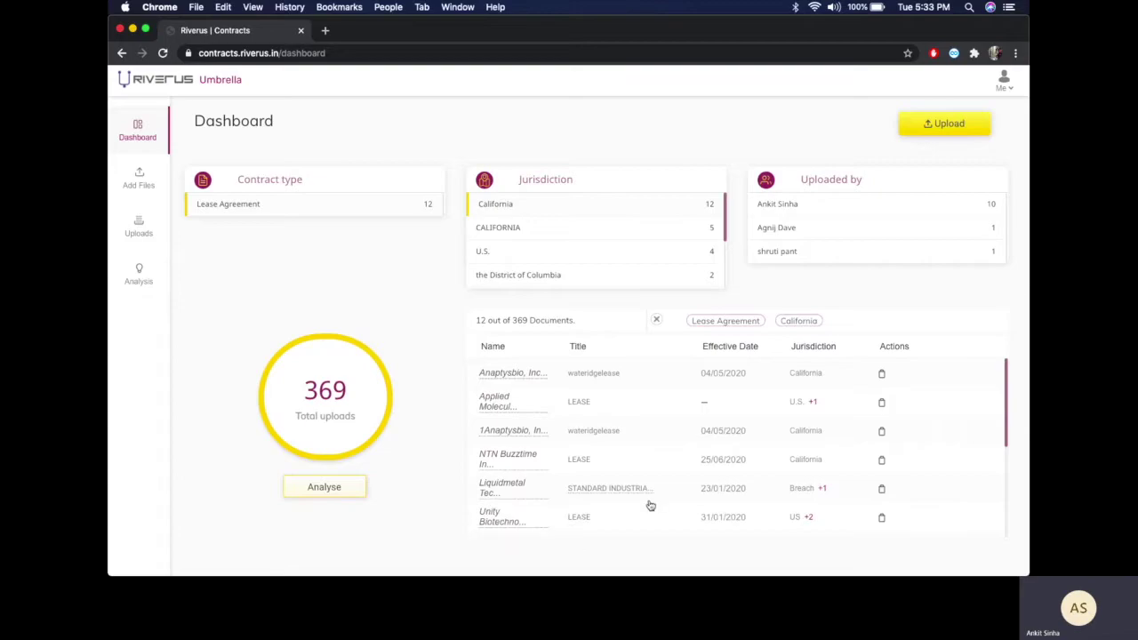
pyautogui.scroll(-1, 685, 501)
pyautogui.scroll(1, 685, 501)
# Run Analyse on all 371 contracts and review their renewal, termination, force majeure and assignment columns.
pyautogui.click(326, 491)
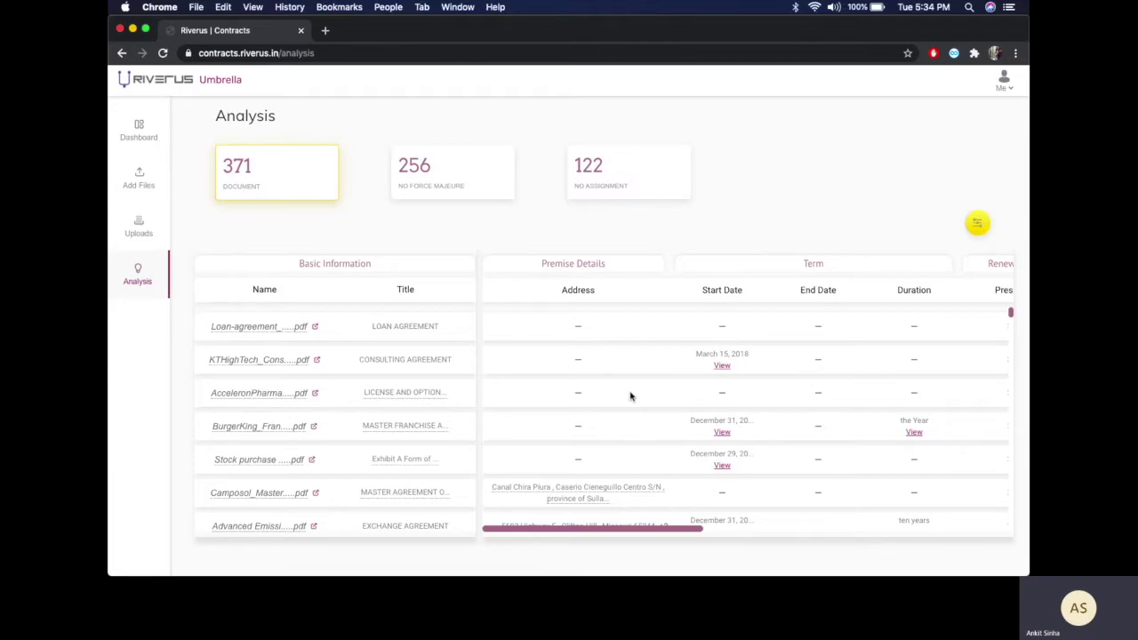
pyautogui.hscroll(5, 631, 396)
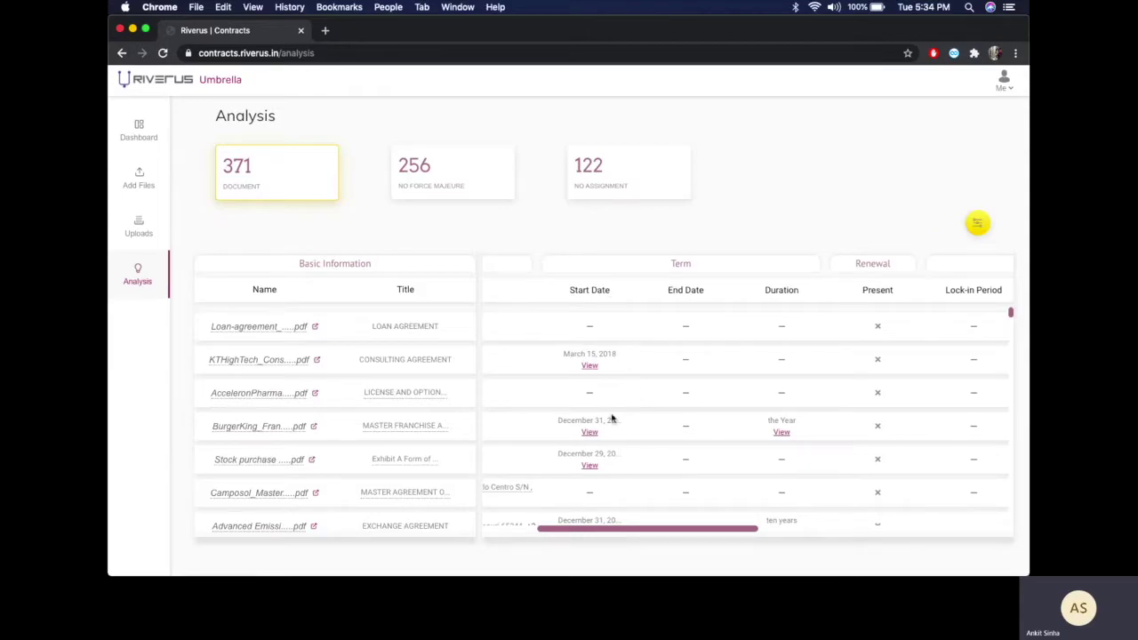
pyautogui.hscroll(4, 732, 317)
pyautogui.hscroll(3, 732, 318)
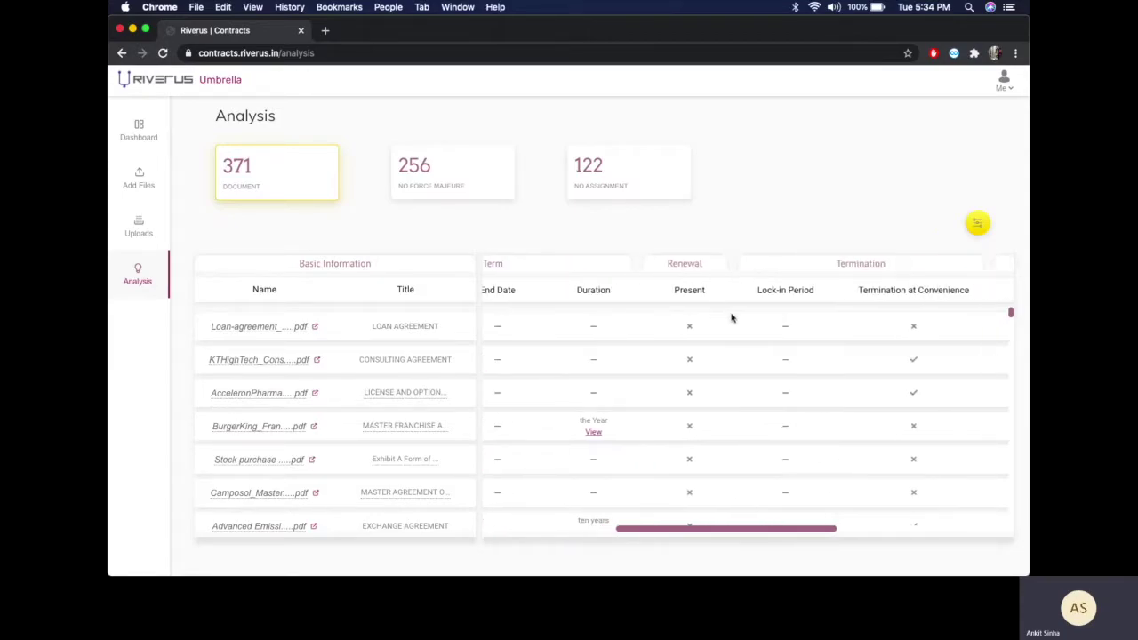
pyautogui.hscroll(6, 681, 361)
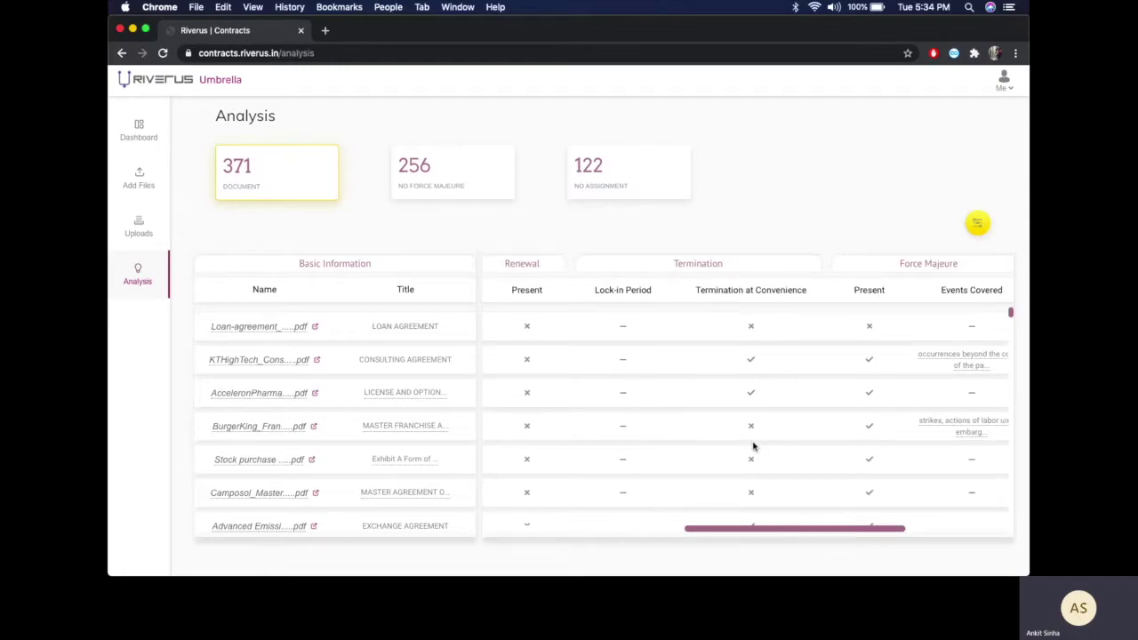
pyautogui.hscroll(9, 754, 446)
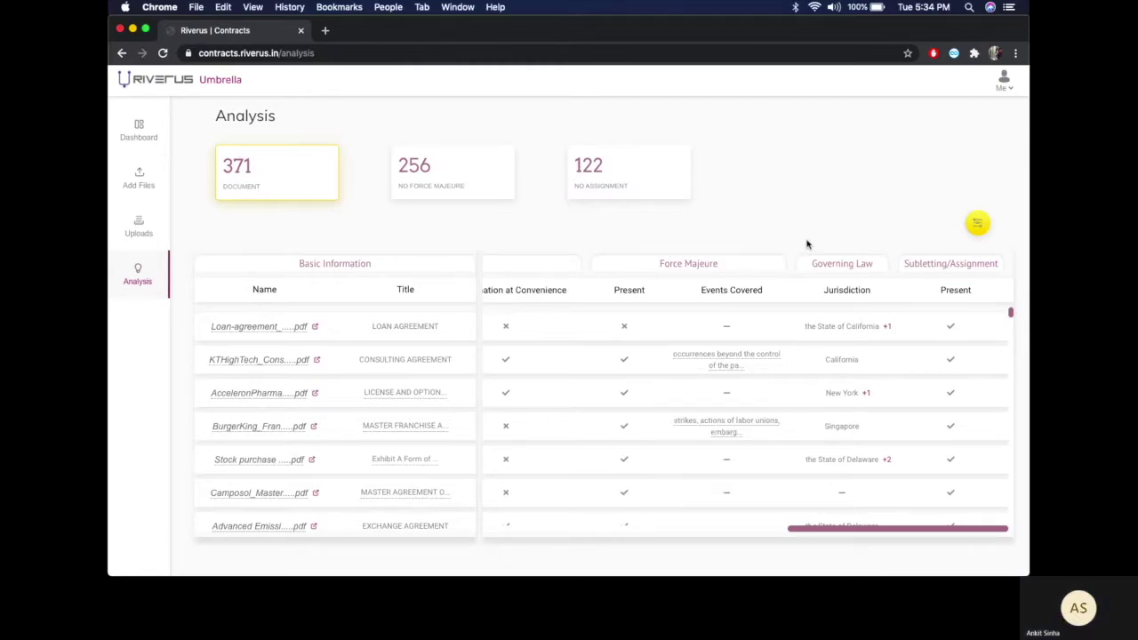
pyautogui.hscroll(-10, 685, 407)
pyautogui.hscroll(-10, 686, 407)
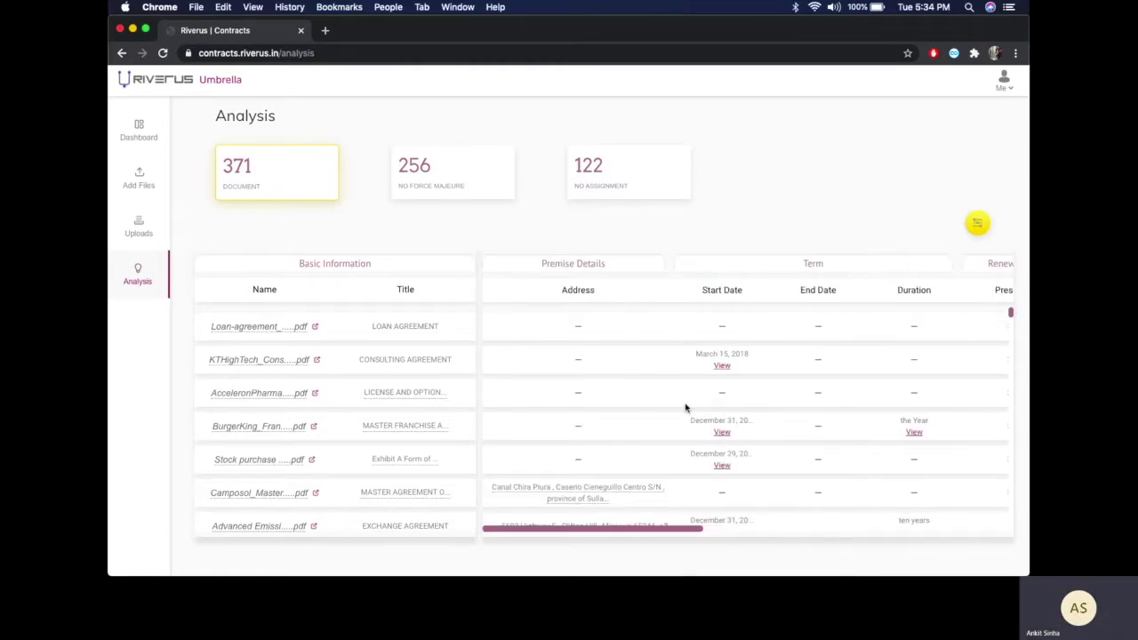
# Filter for Force Majeure clause Yes and Termination at convenience No, giving 57 results.
pyautogui.click(974, 228)
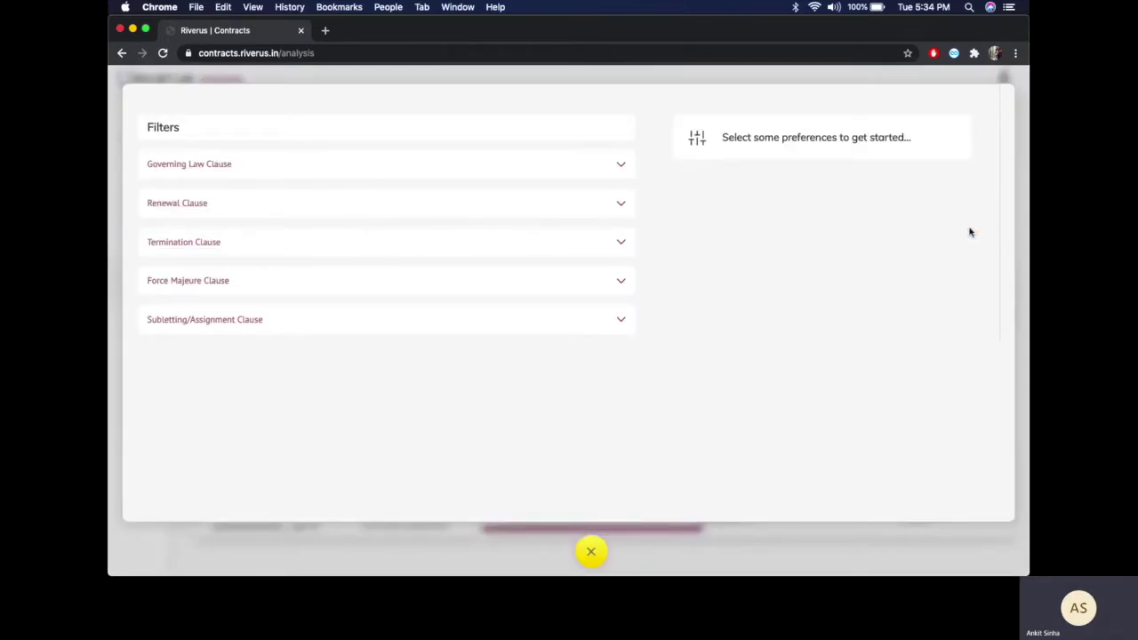
pyautogui.click(580, 291)
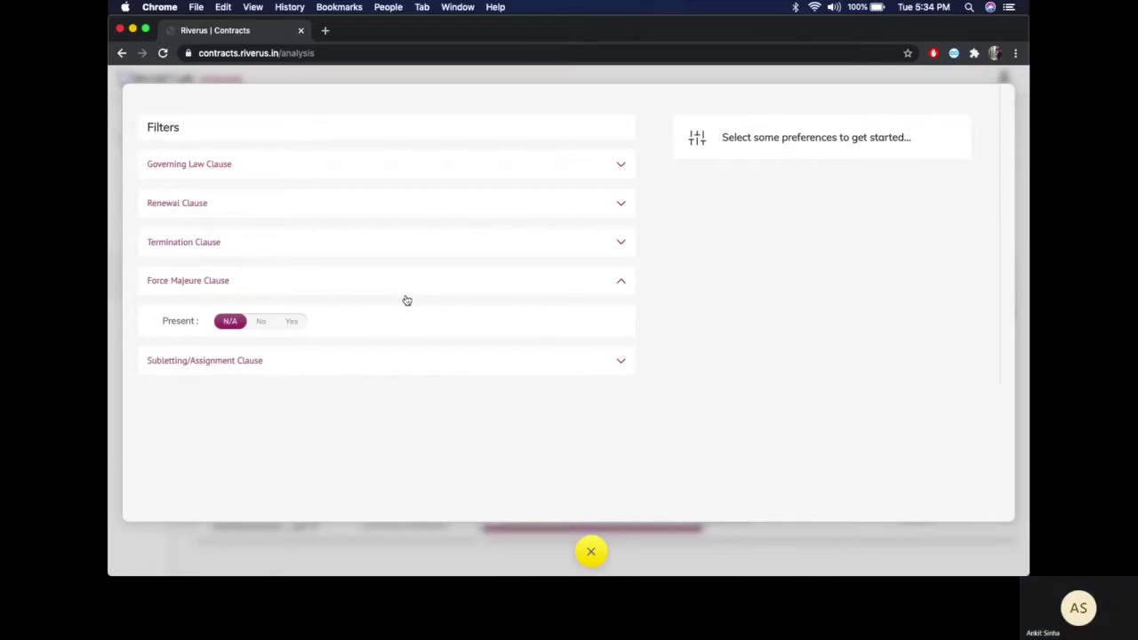
pyautogui.click(291, 322)
pyautogui.click(421, 244)
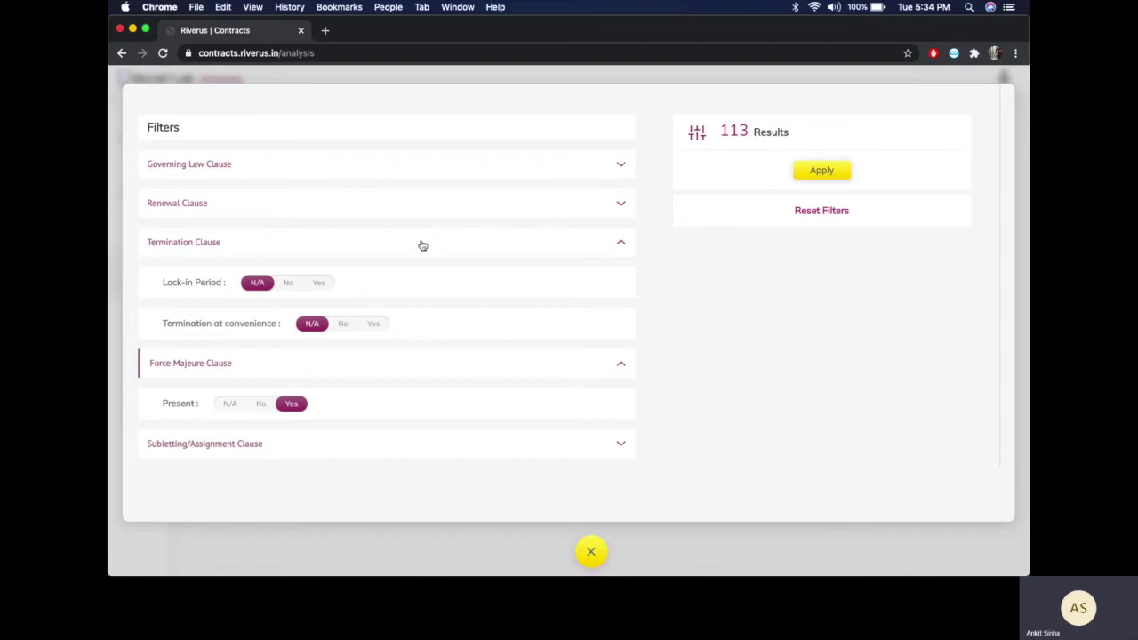
pyautogui.click(345, 325)
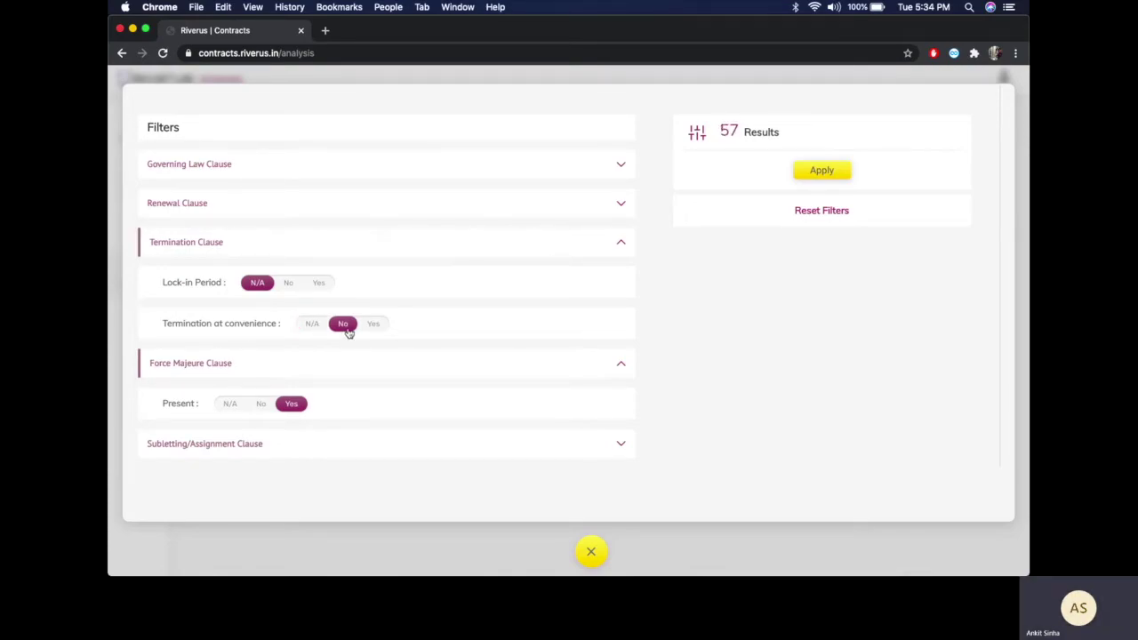
pyautogui.click(820, 169)
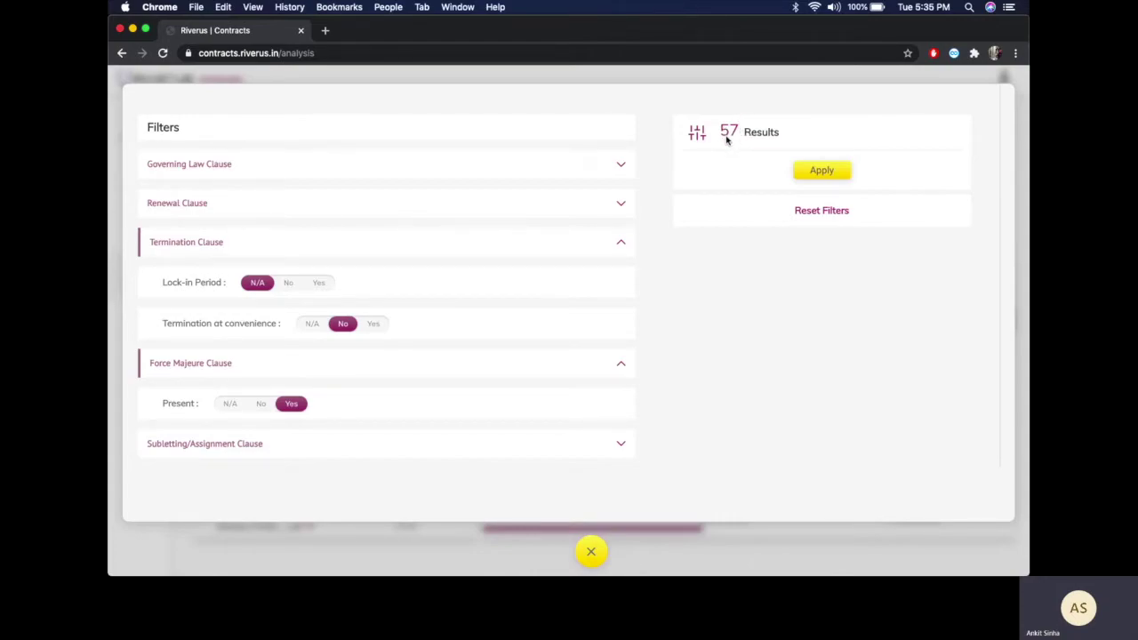
pyautogui.click(821, 170)
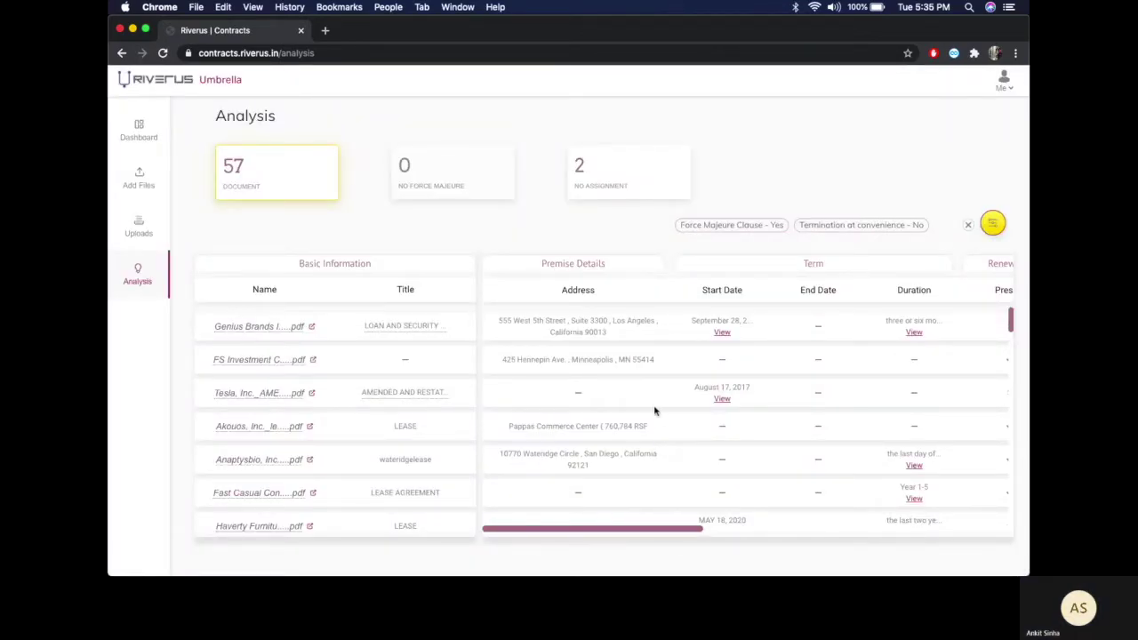
# Scroll across the 57 filtered contracts to review their clause columns.
pyautogui.hscroll(3, 654, 411)
pyautogui.hscroll(5, 654, 411)
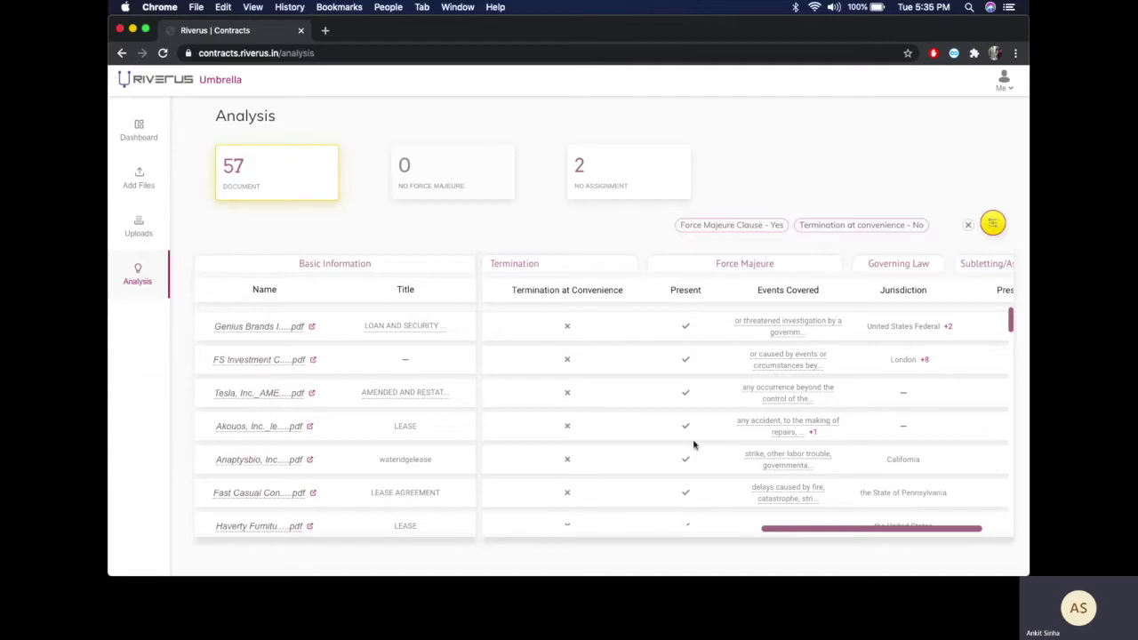
pyautogui.scroll(-2, 693, 449)
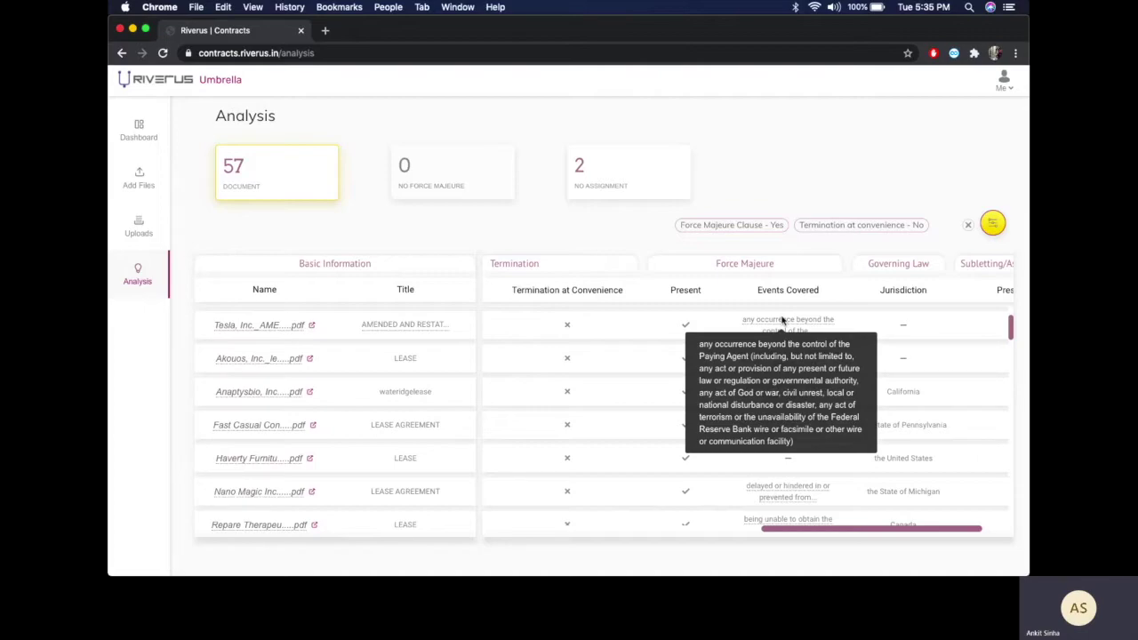
pyautogui.scroll(2, 617, 406)
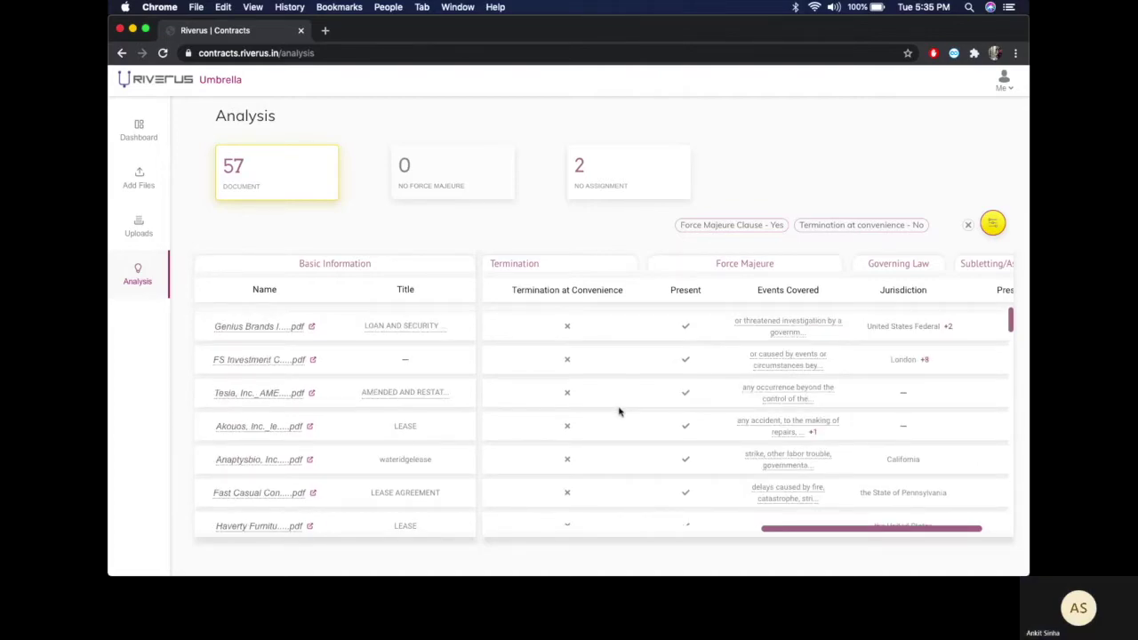
pyautogui.hscroll(-5, 620, 412)
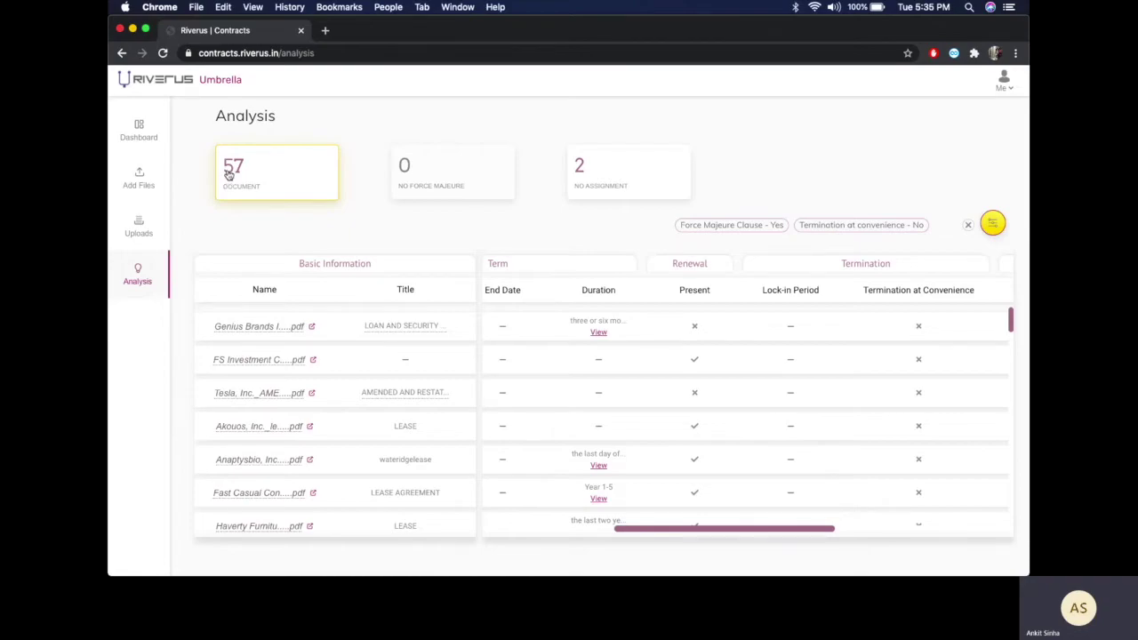
# Inspect the two contracts lacking assignment clauses, then clear all filters to restore 371 documents.
pyautogui.click(619, 172)
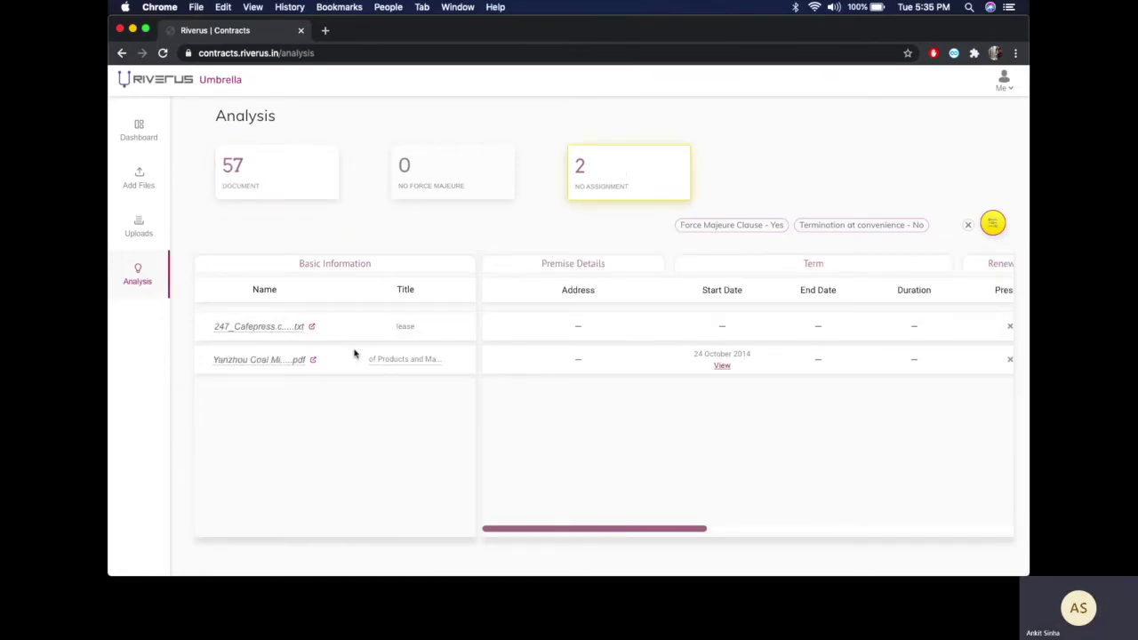
pyautogui.hscroll(5, 635, 385)
pyautogui.hscroll(5, 635, 385)
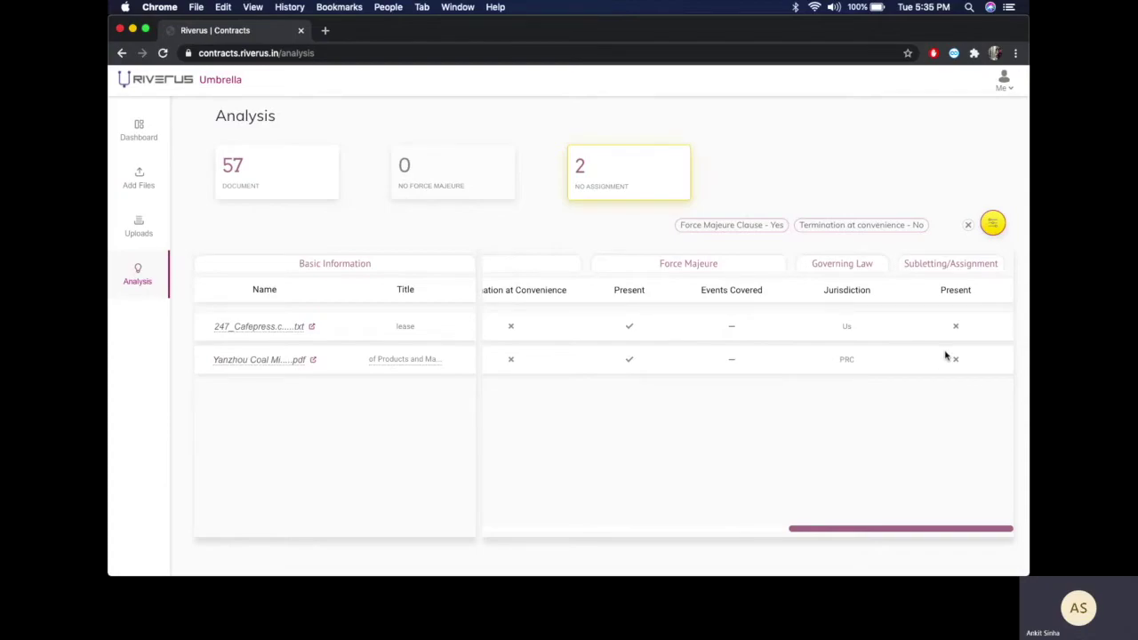
pyautogui.click(970, 225)
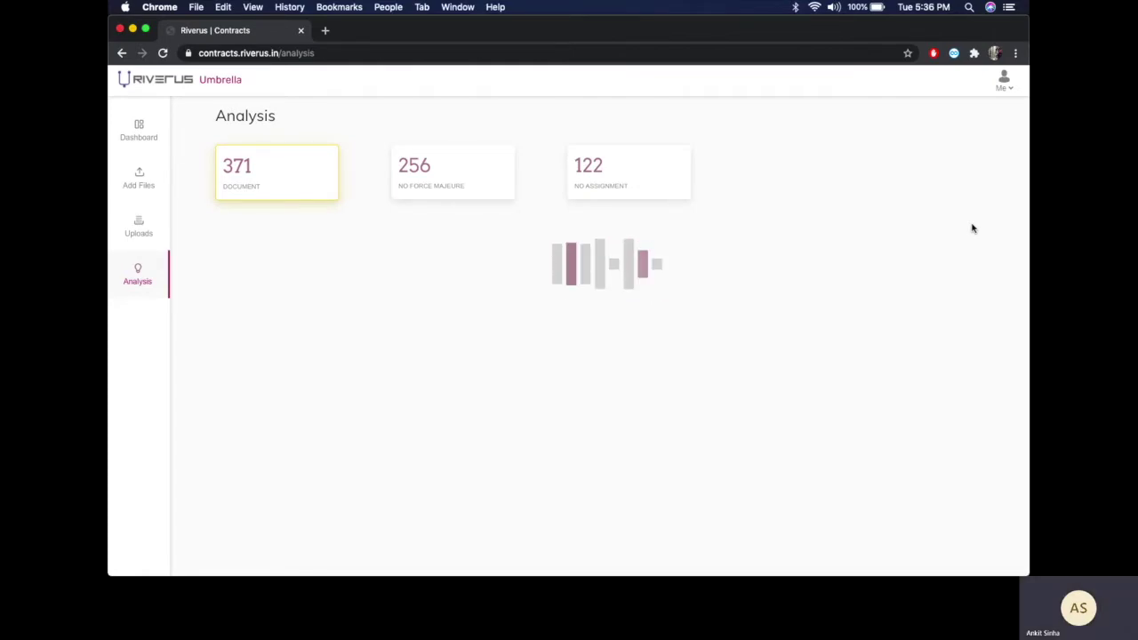
# Open KTHighTech_ConsultingAgreement.pdf in a new tab with its contract text and Insights list.
pyautogui.click(973, 228)
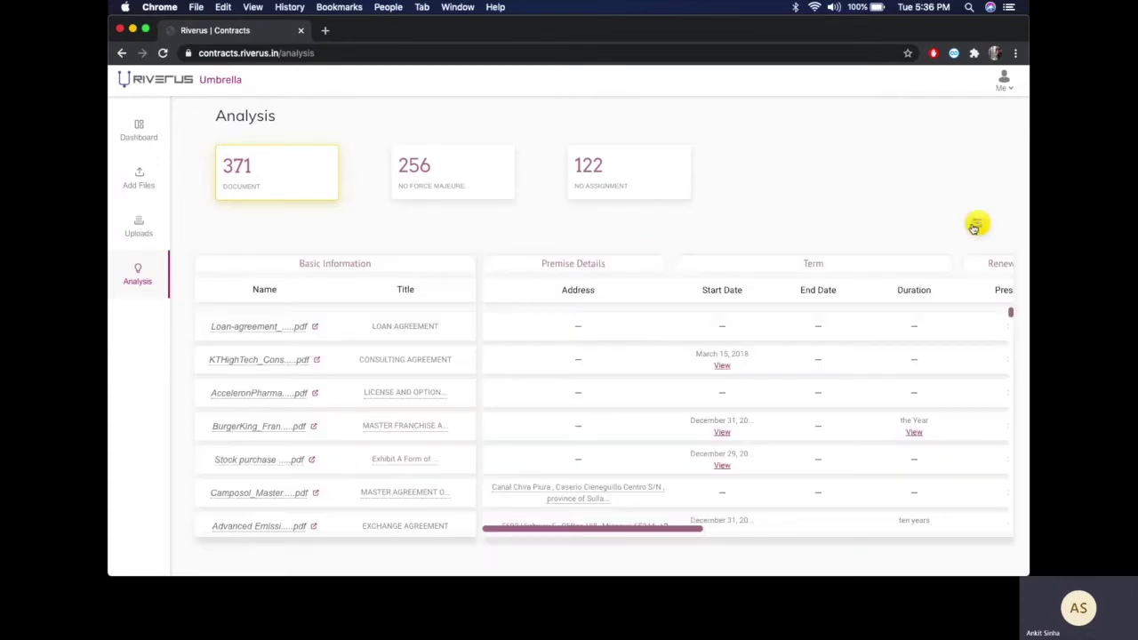
pyautogui.click(316, 360)
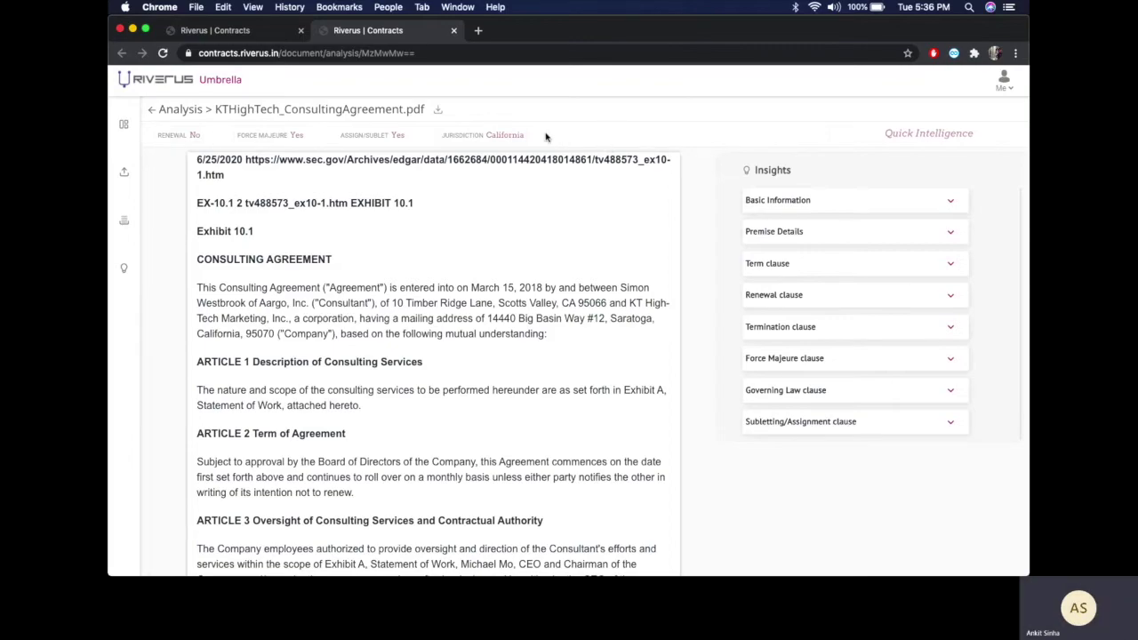
pyautogui.tripleClick(511, 135)
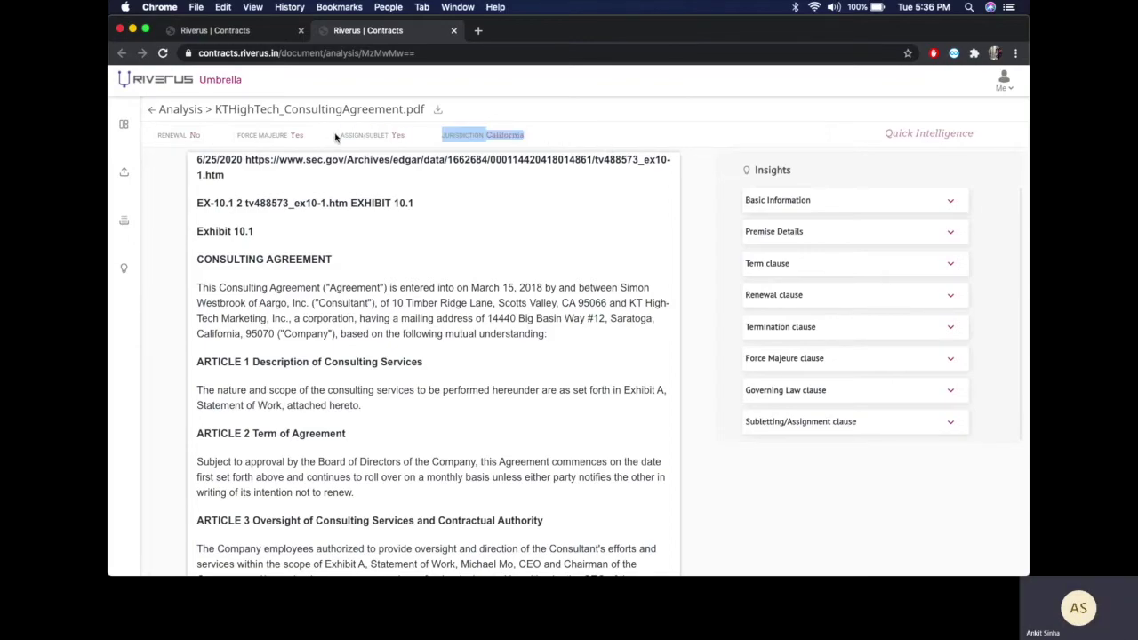
pyautogui.click(390, 220)
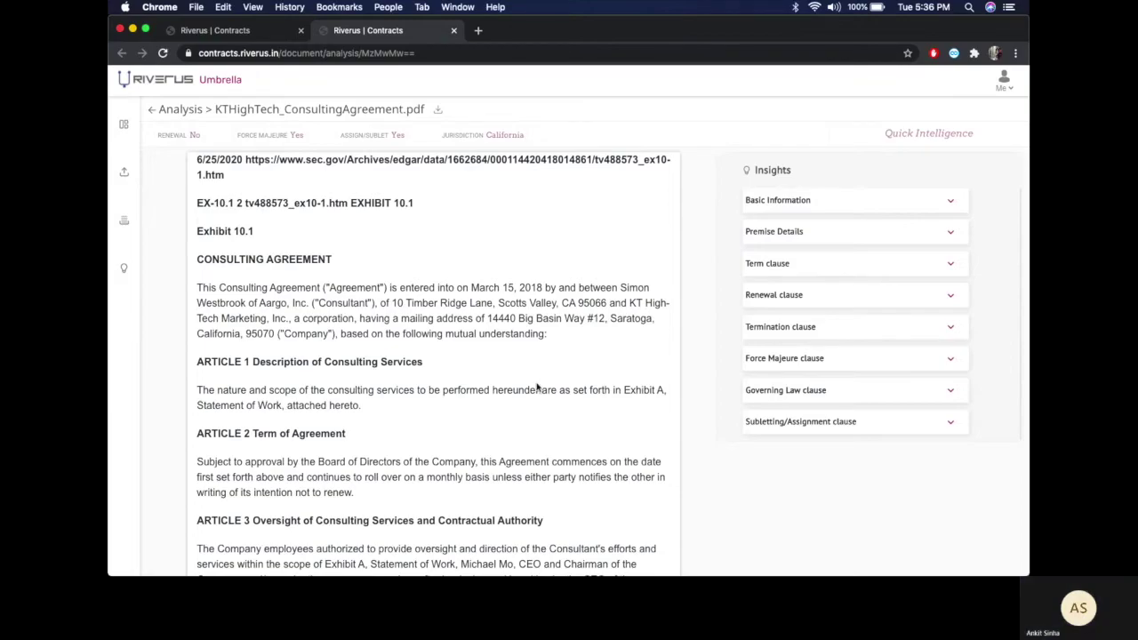
pyautogui.scroll(-10, 537, 387)
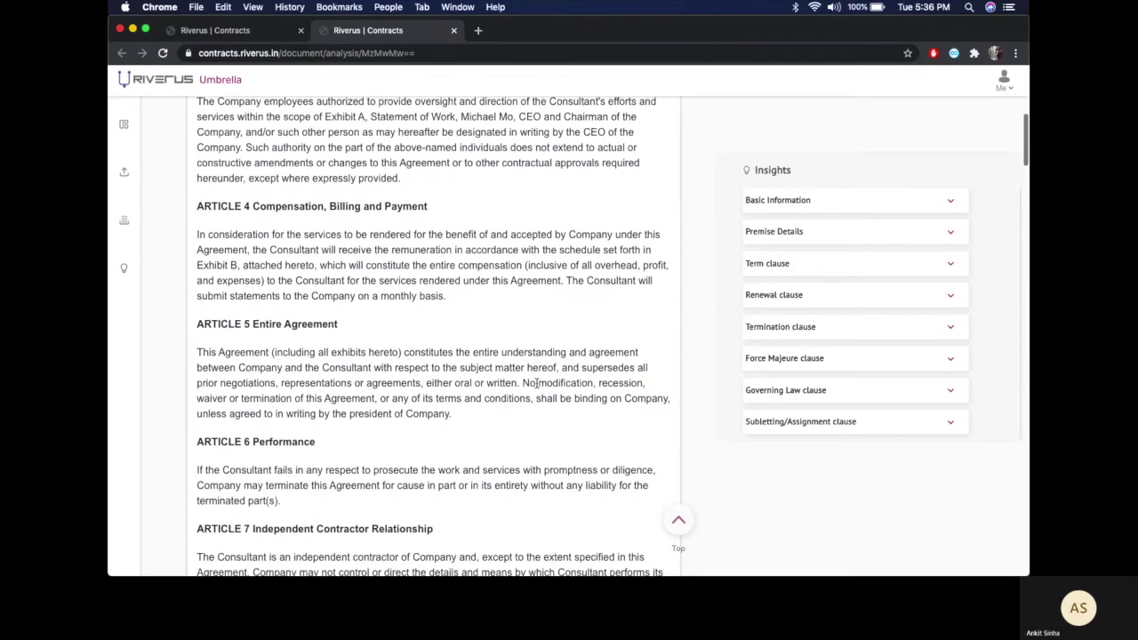
pyautogui.scroll(-14, 537, 384)
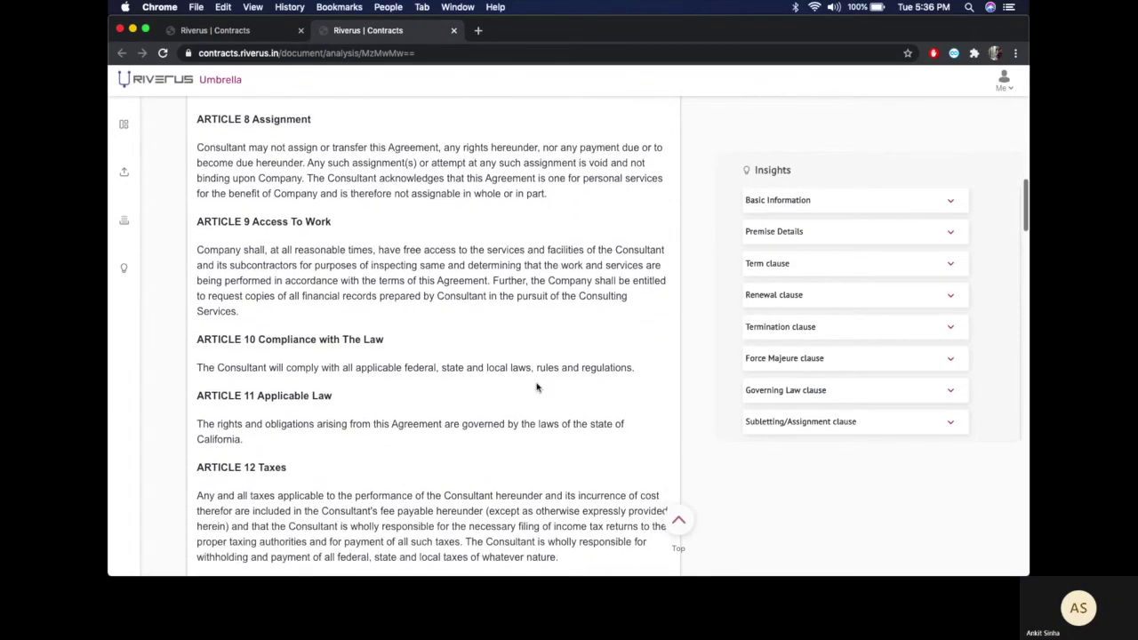
pyautogui.scroll(20, 537, 387)
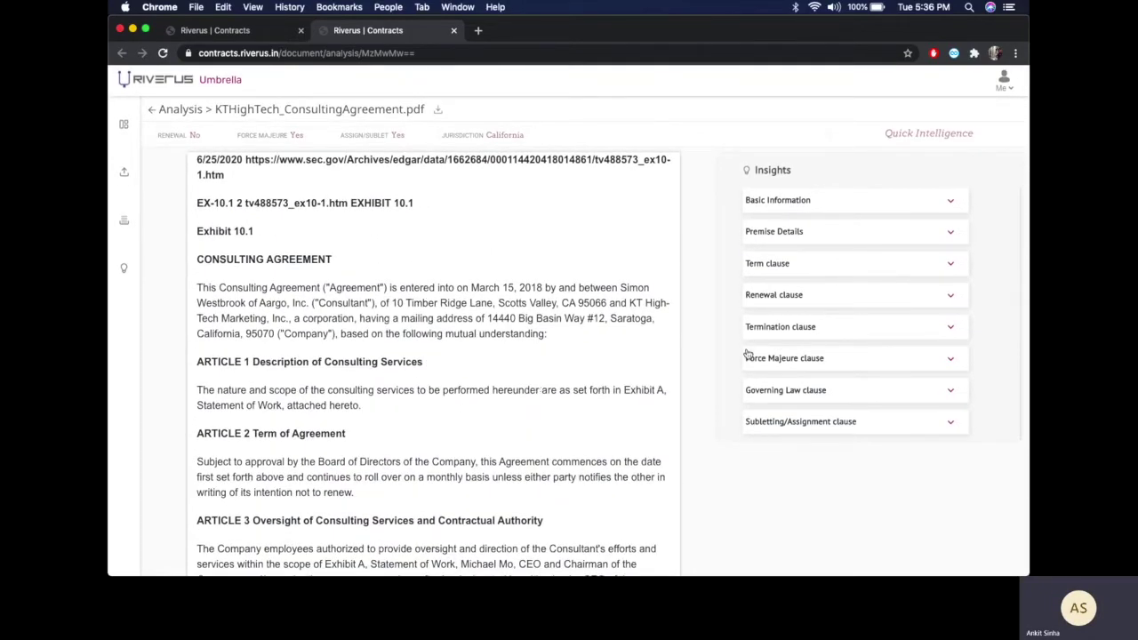
pyautogui.click(801, 201)
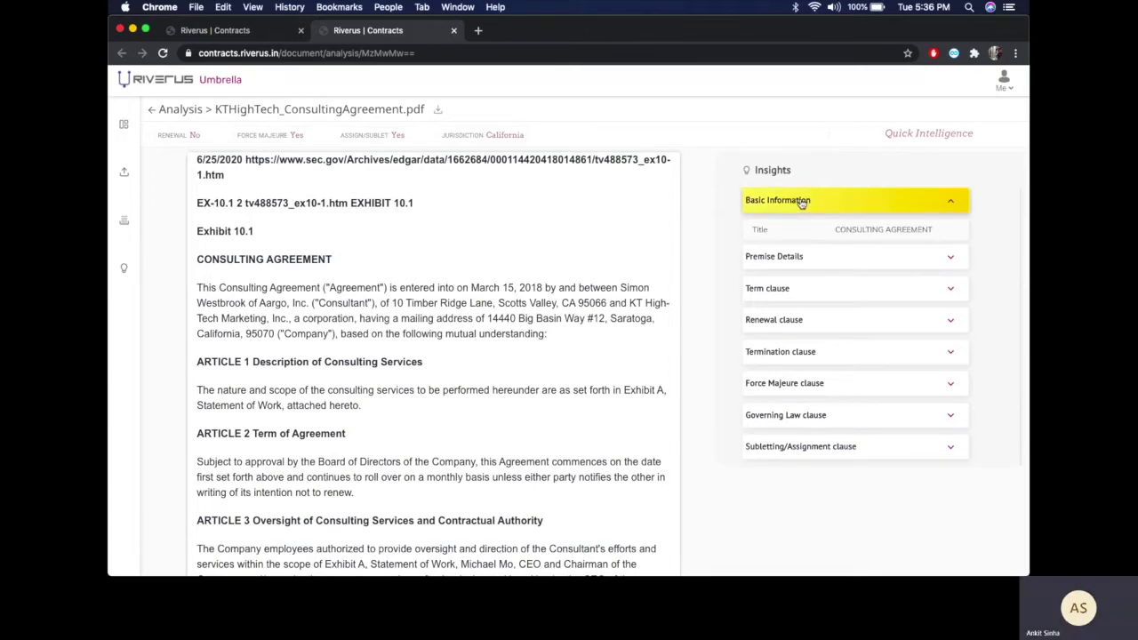
# Check the CONSULTING AGREEMENT title and March 15, 2018 start date, then expand Renewal and Termination insights.
pyautogui.tripleClick(857, 229)
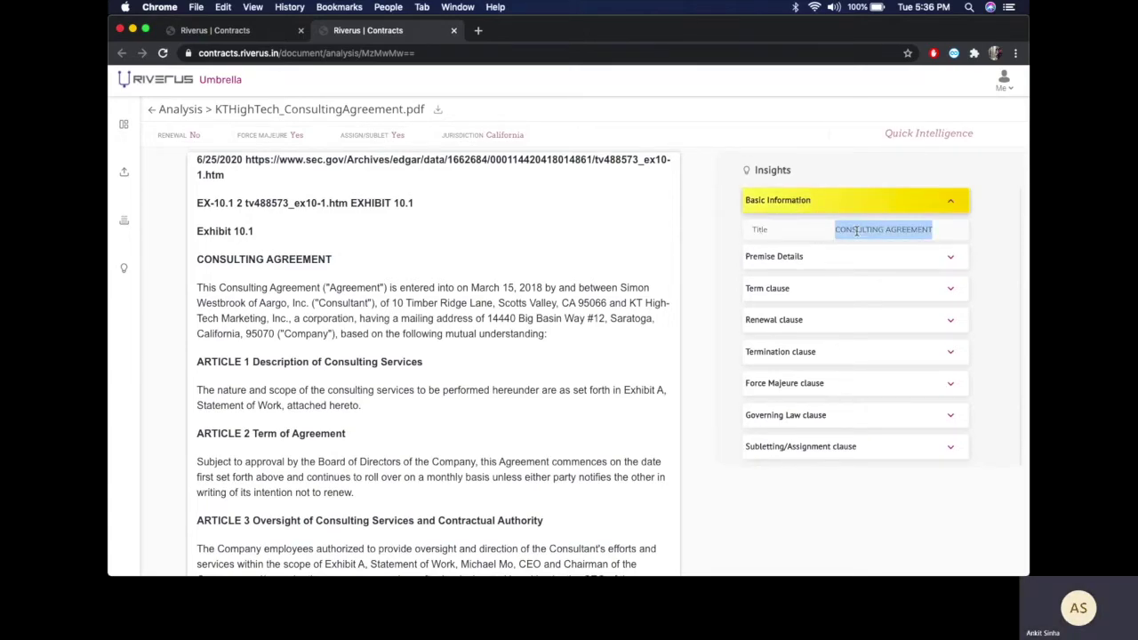
pyautogui.click(625, 276)
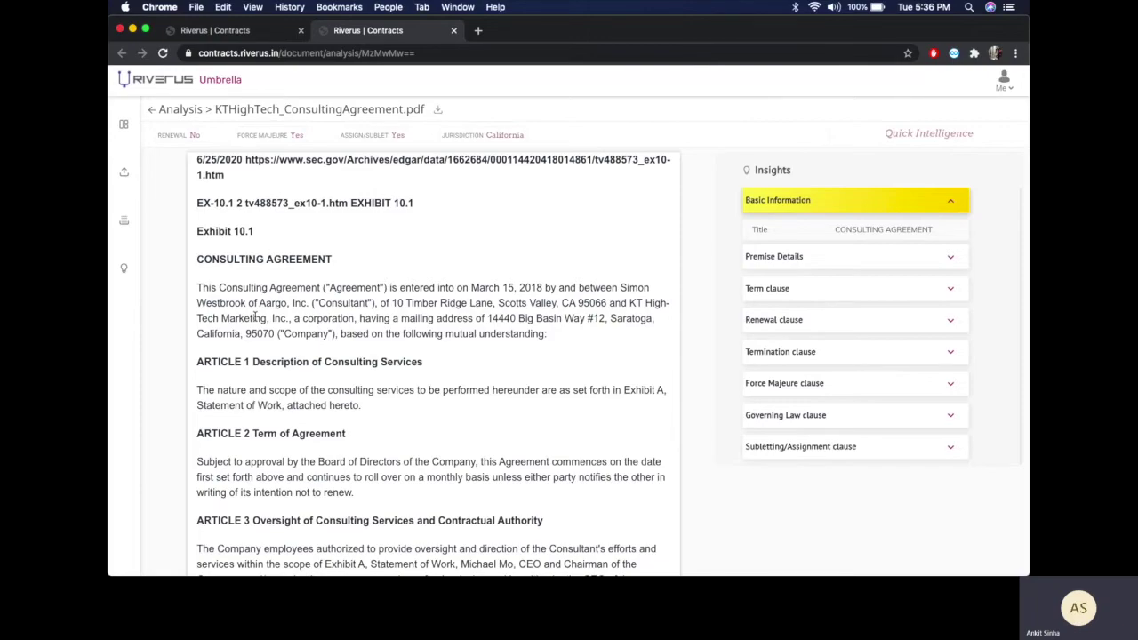
pyautogui.click(771, 292)
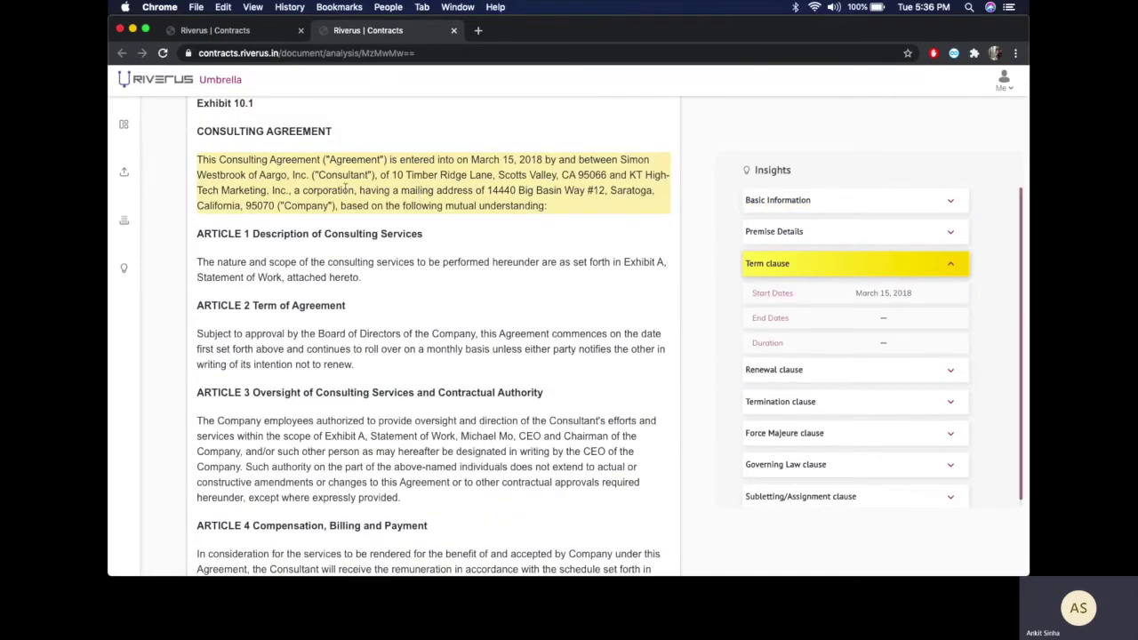
pyautogui.moveTo(198, 158); pyautogui.dragTo(551, 219)
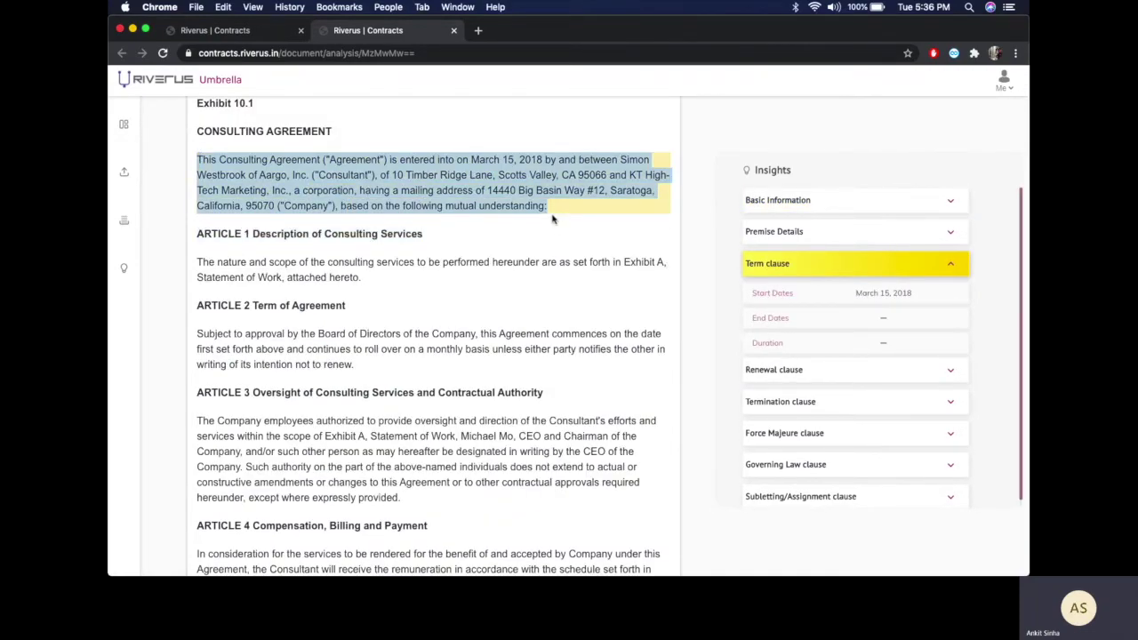
pyautogui.click(540, 281)
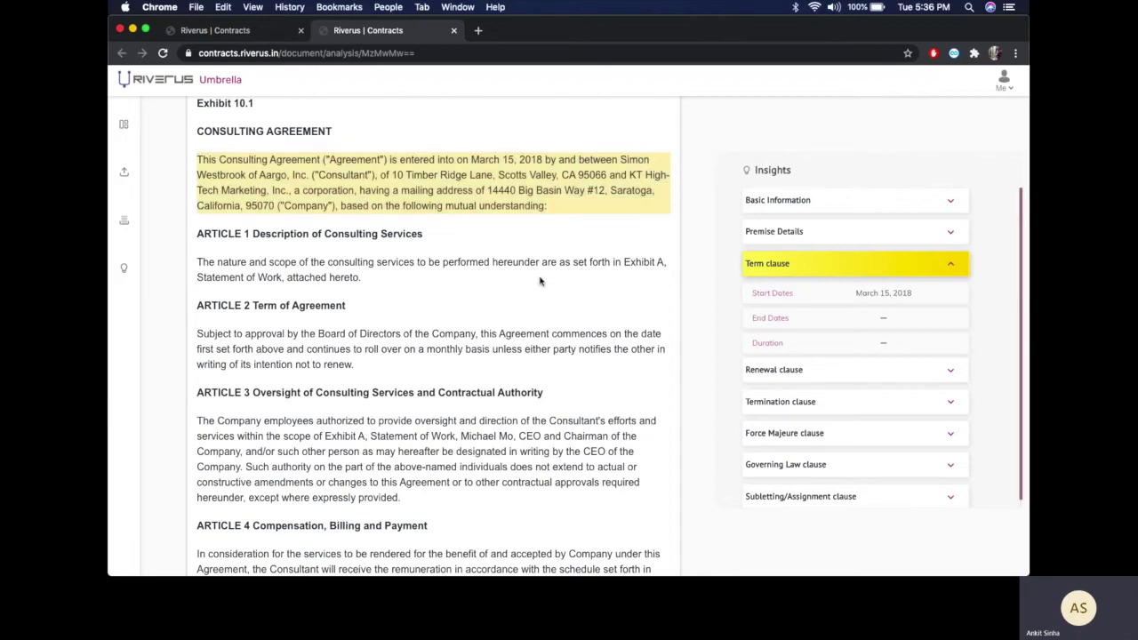
pyautogui.click(774, 303)
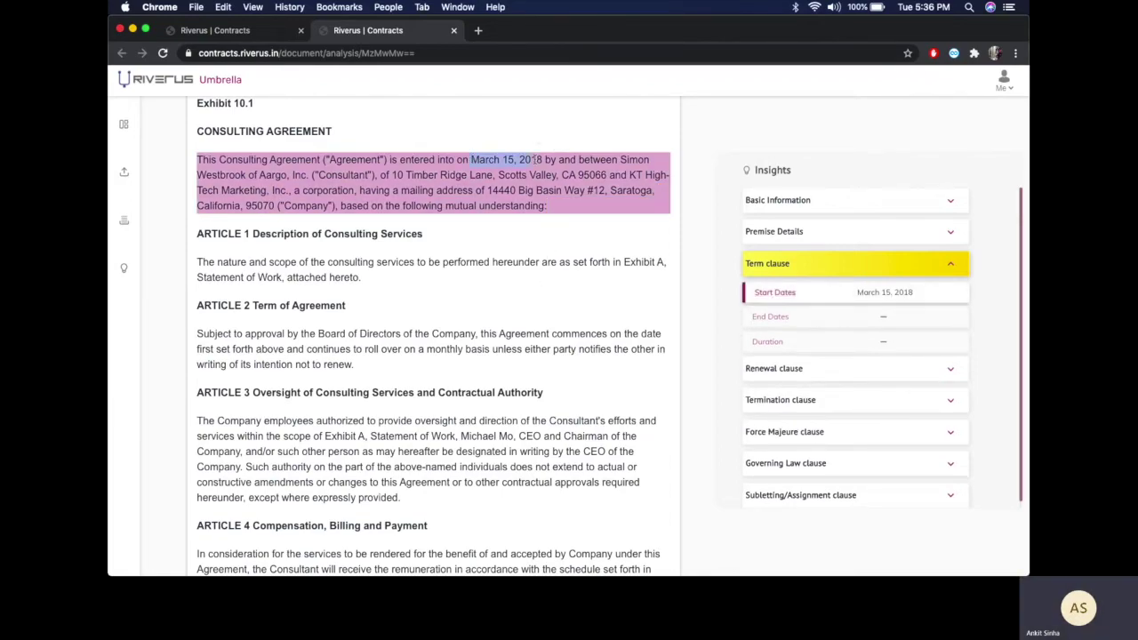
pyautogui.click(750, 368)
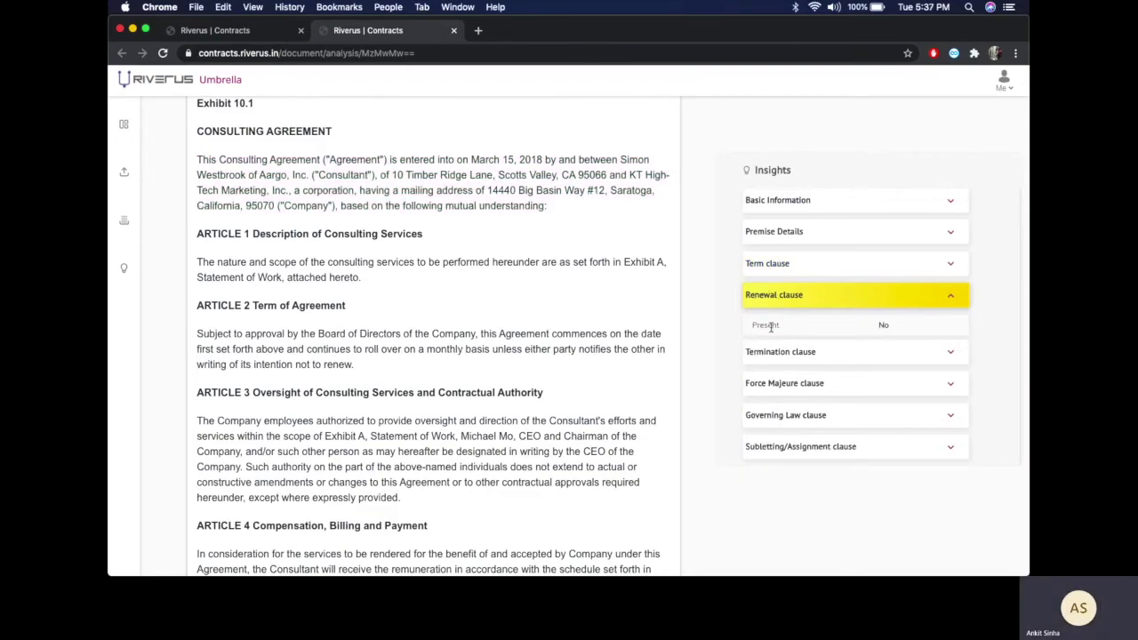
pyautogui.click(811, 352)
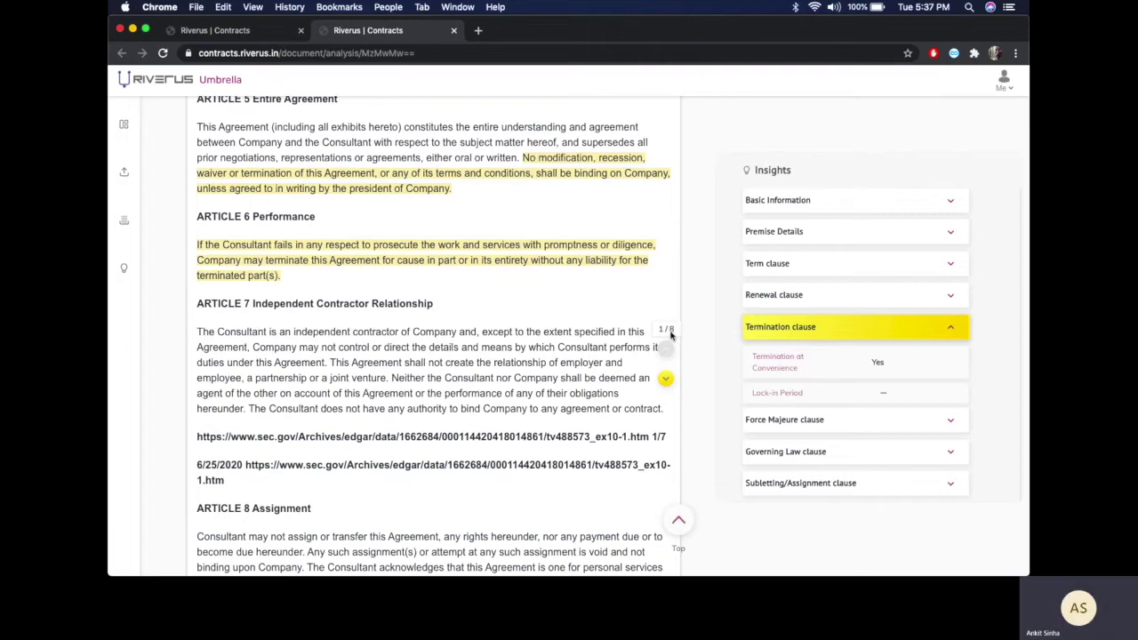
# Show the termination-for-convenience wording in Article 21, then expand the Force Majeure insight.
pyautogui.click(776, 364)
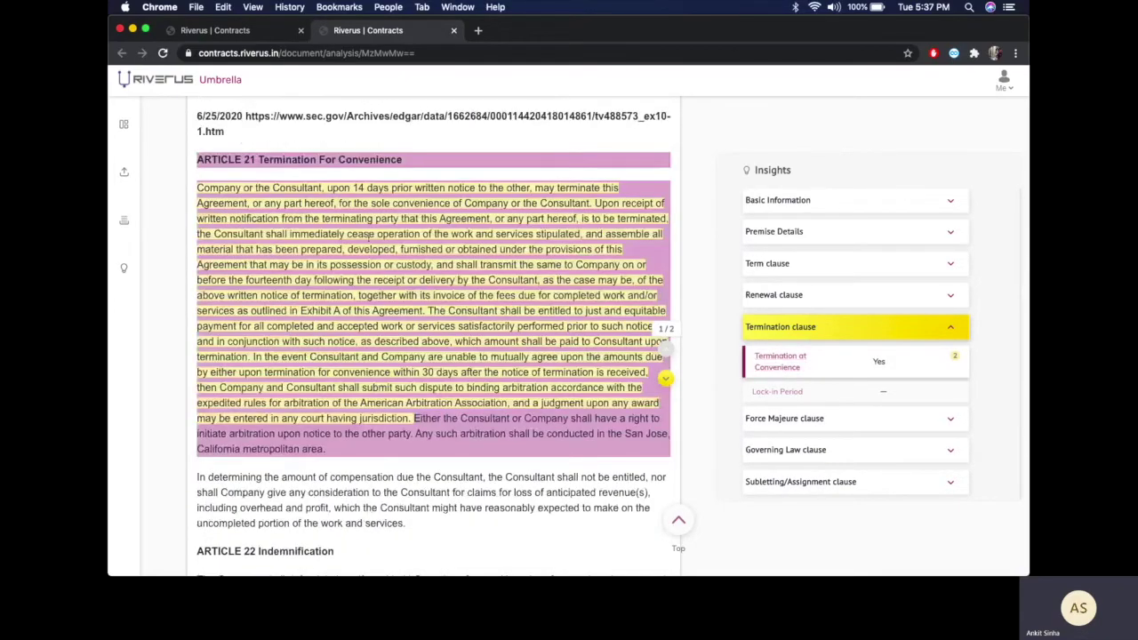
pyautogui.scroll(-4, 775, 447)
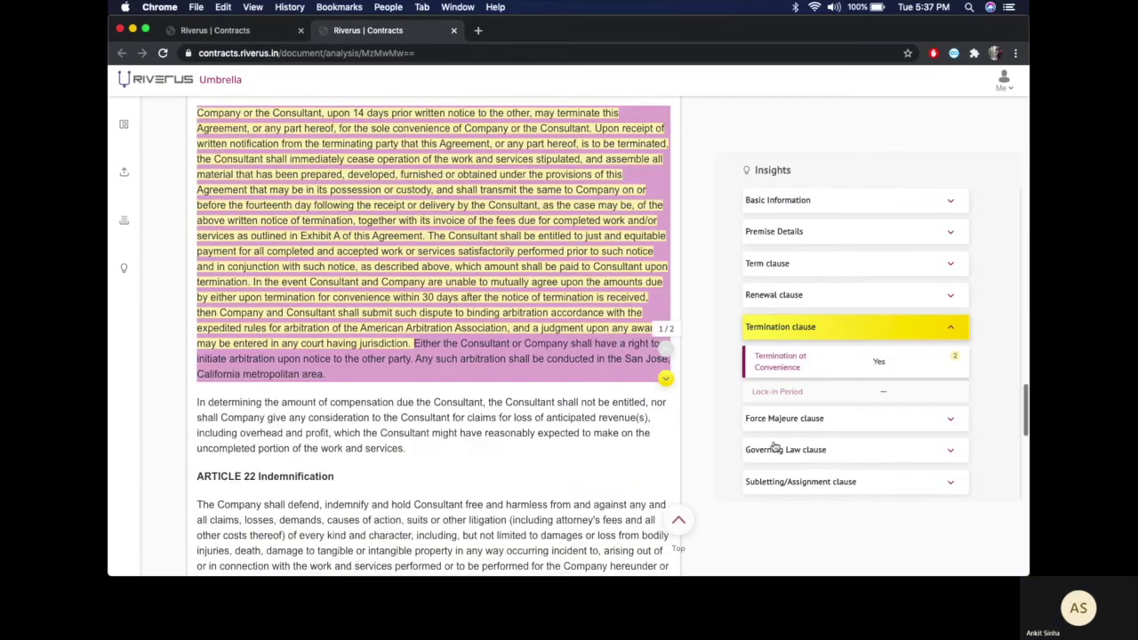
pyautogui.scroll(-2, 825, 326)
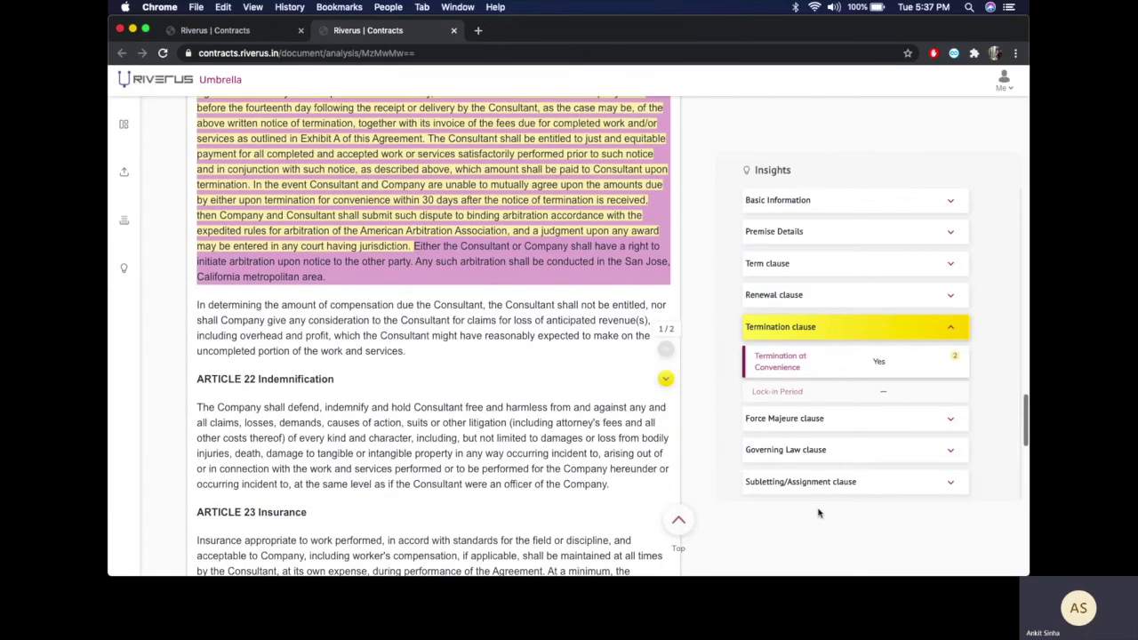
pyautogui.click(787, 419)
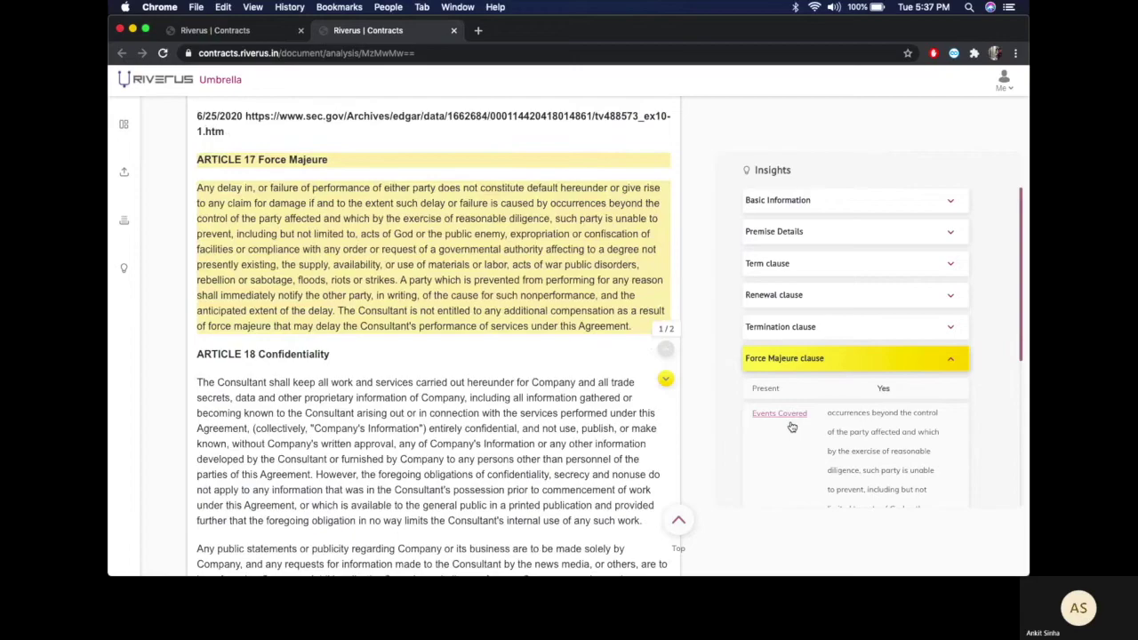
# Highlight the Events Covered in Article 17 and select the listed force majeure events.
pyautogui.click(792, 425)
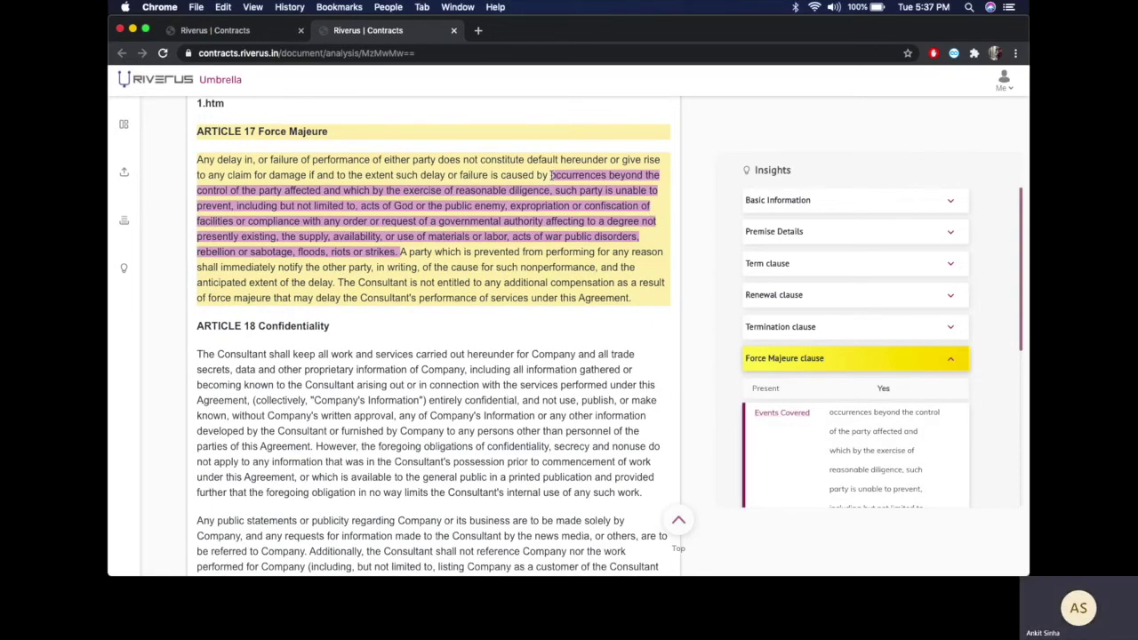
pyautogui.moveTo(551, 175); pyautogui.dragTo(397, 254)
pyautogui.click(475, 319)
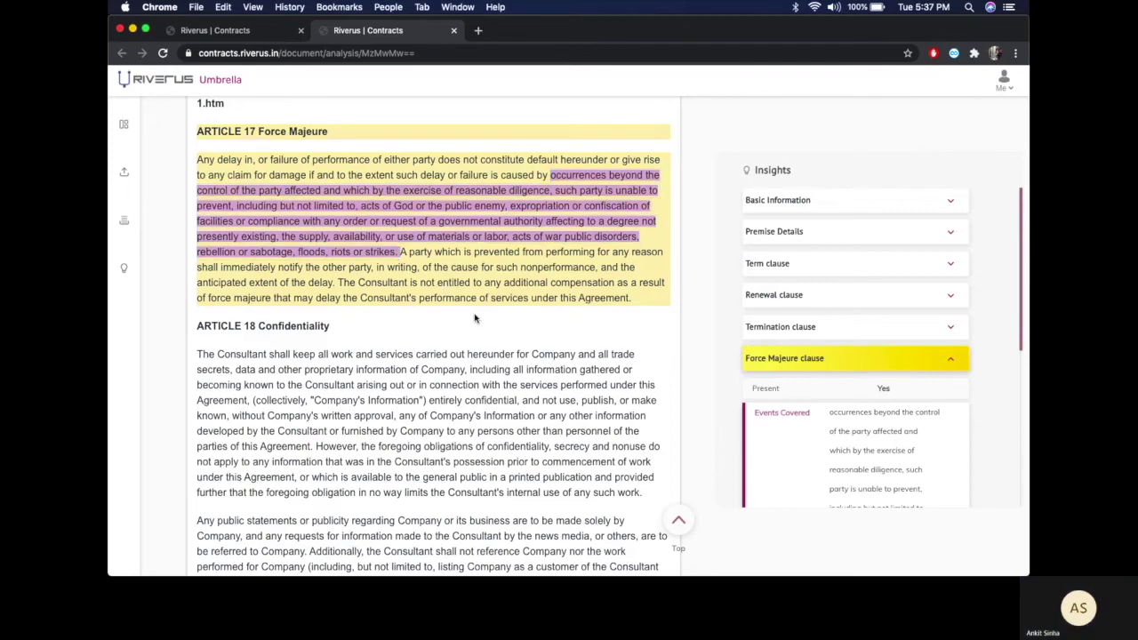
# Clear the Events Covered highlight and collapse the Force Majeure insight.
pyautogui.scroll(-4, 796, 433)
pyautogui.scroll(2, 799, 434)
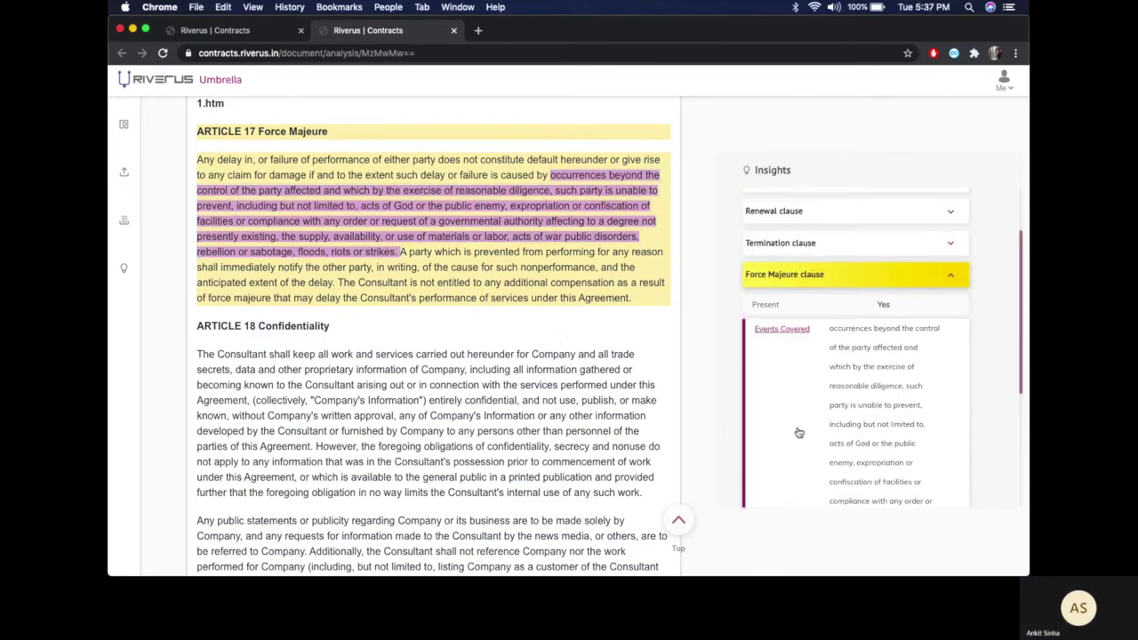
pyautogui.scroll(1, 799, 409)
pyautogui.click(781, 351)
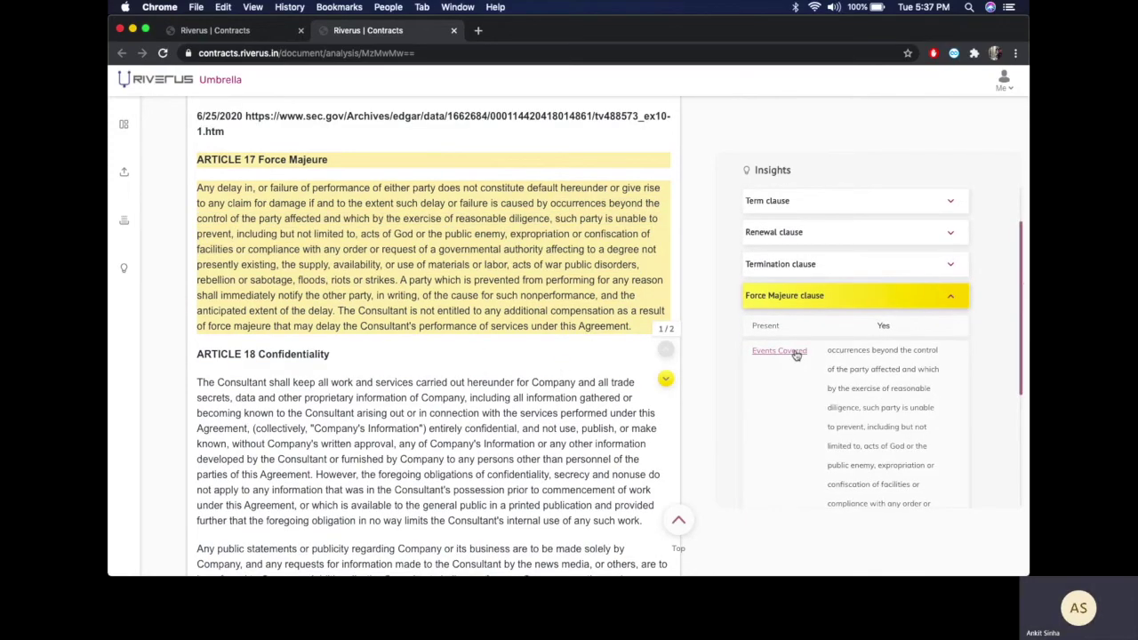
pyautogui.click(800, 306)
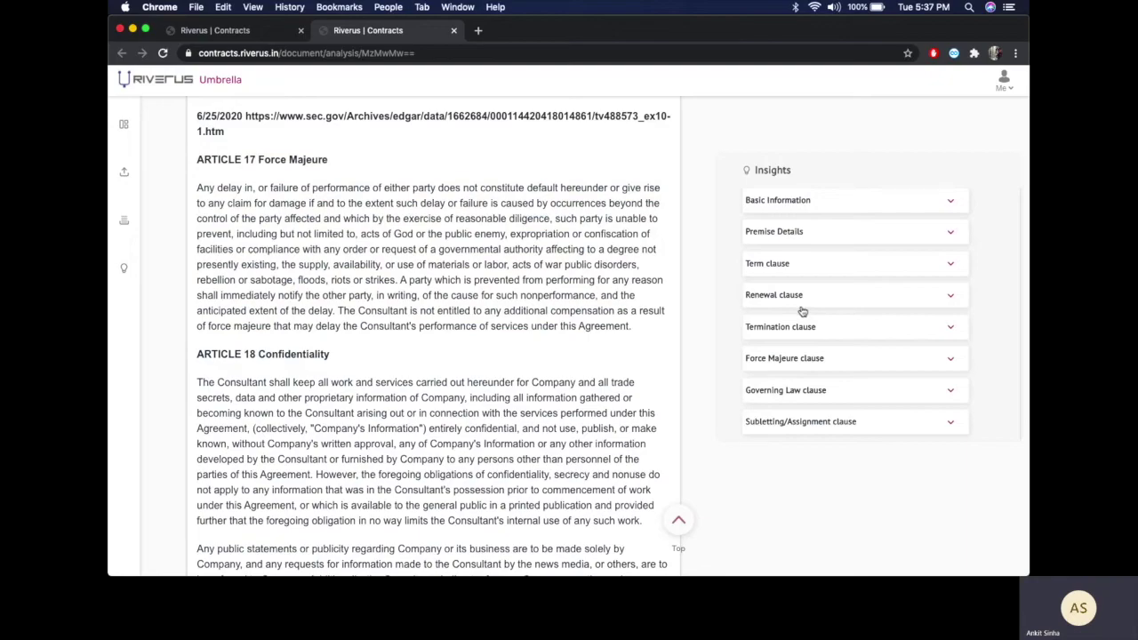
pyautogui.scroll(20, 658, 279)
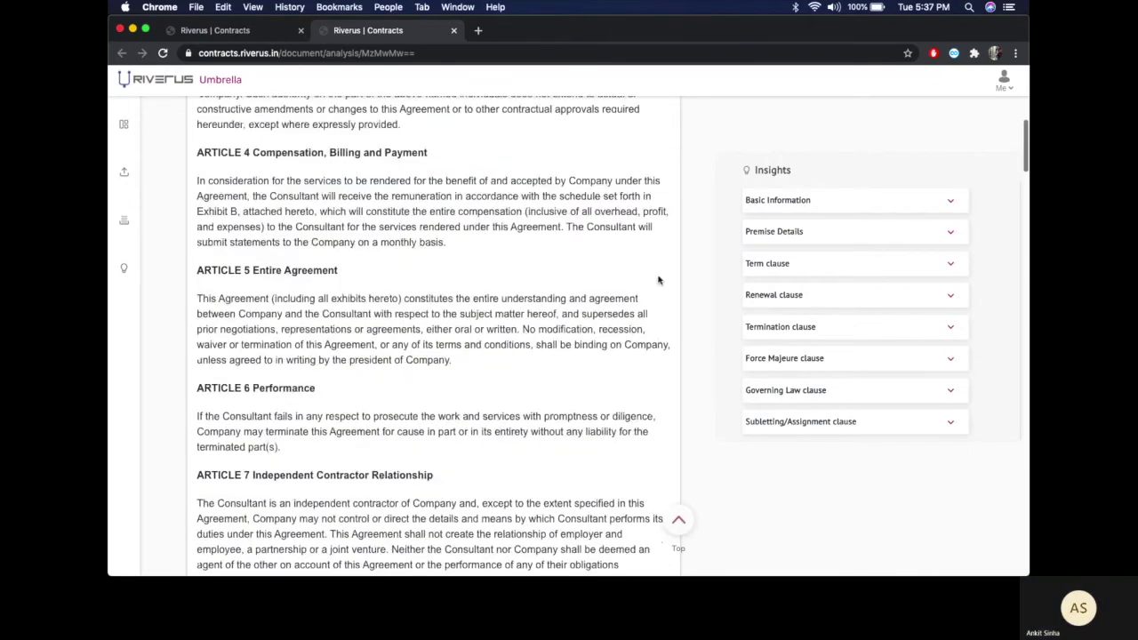